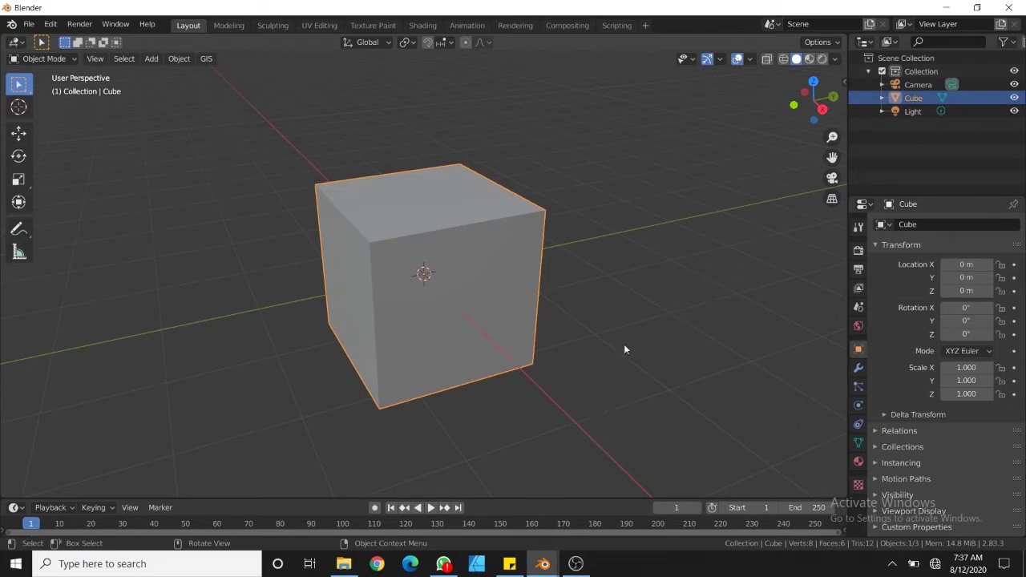
- Add a second cube mesh at the origin of the scene
middle_click_drag(469, 348, 425, 282)
scroll(579, 333, "up", 2)
scroll(580, 333, "down", 4)
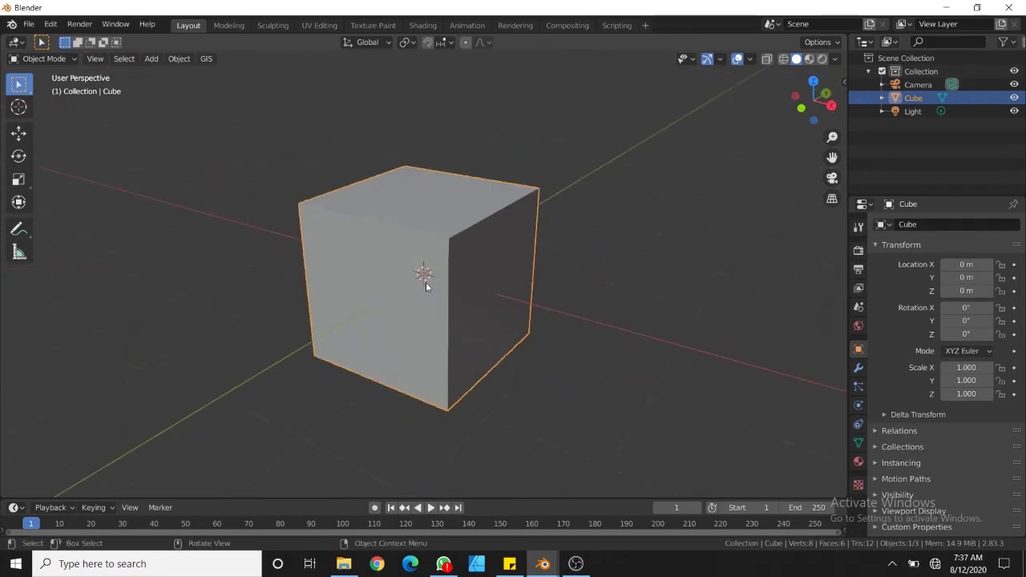
key("shift+a")
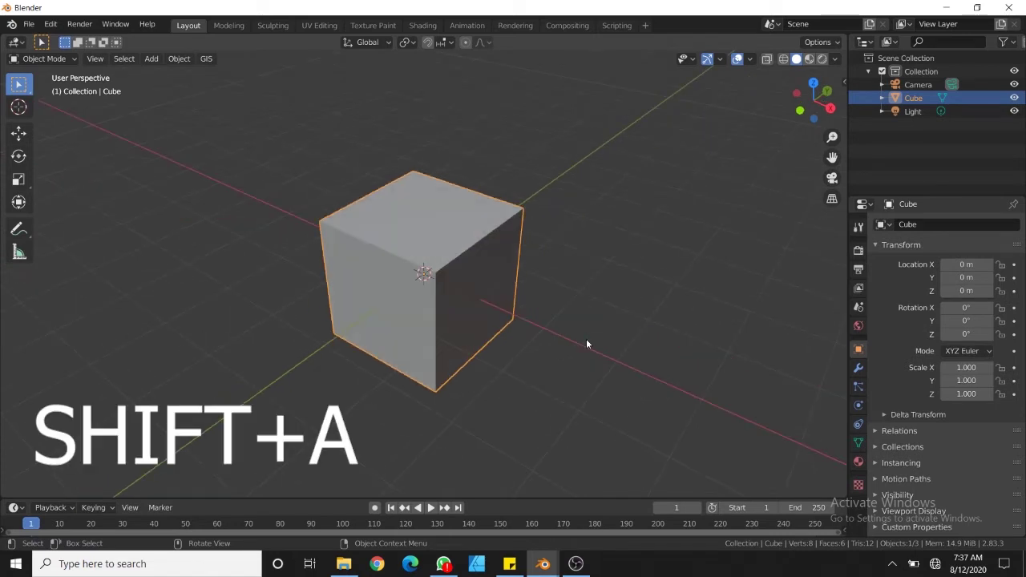
key("shift+a")
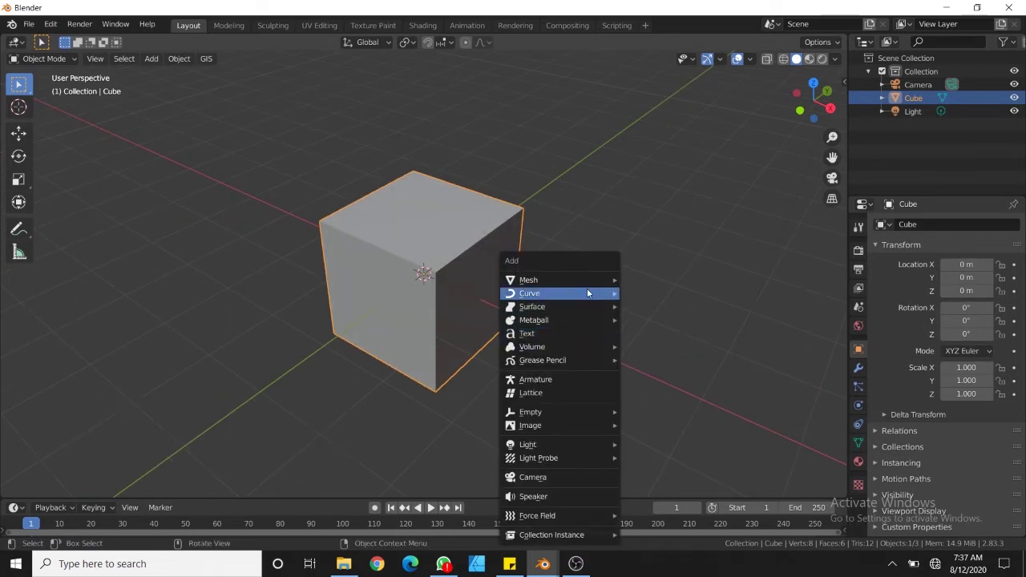
mouse_move(588, 283)
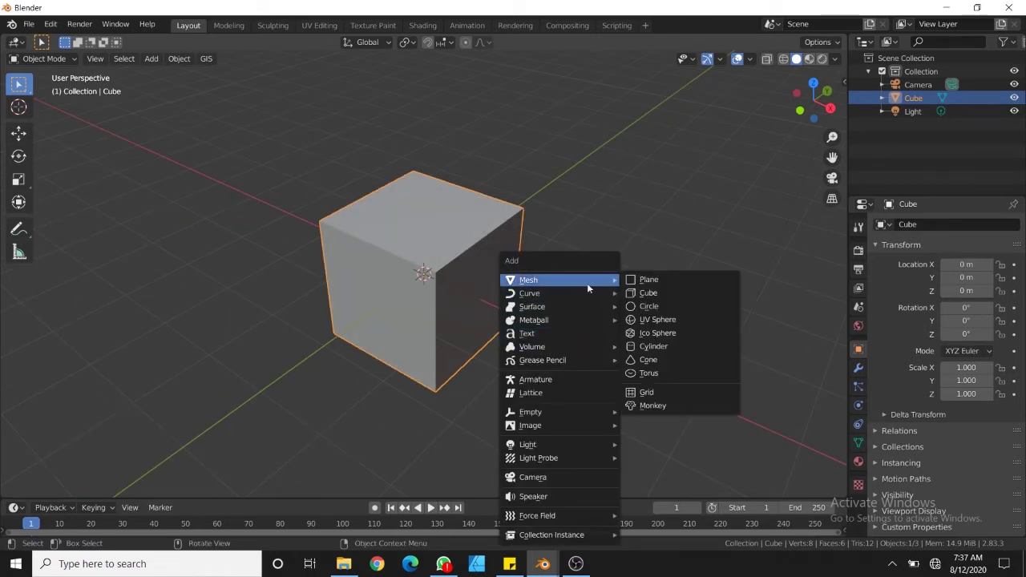
left_click(654, 292)
scroll(558, 321, "down", 2)
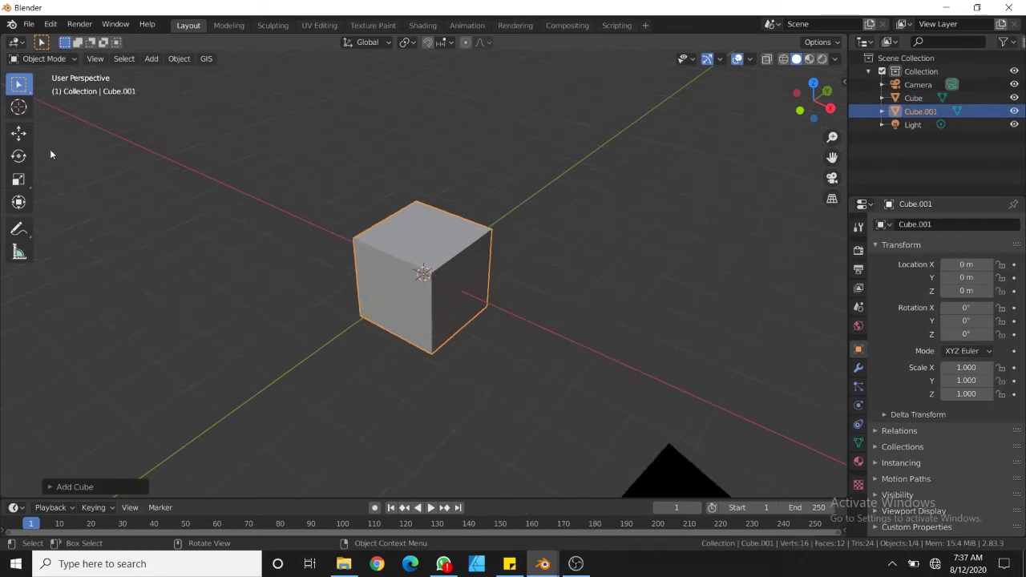
- Move the new cube to about 1.07 m in X, -1.2 m in Y and 1.19 m in Z, overlapping the original cube's corner
left_click(28, 136)
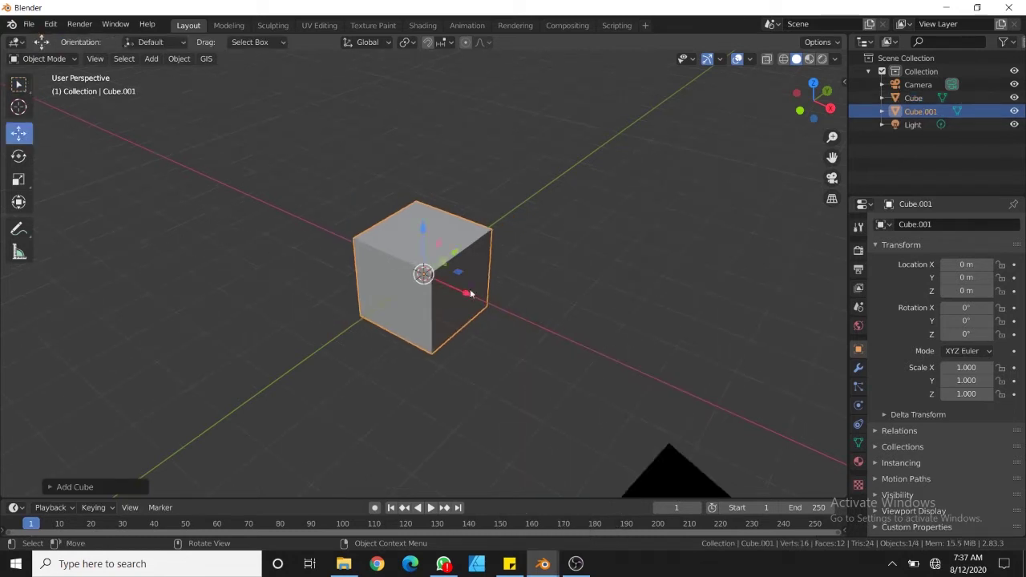
left_click_drag(470, 291, 558, 291)
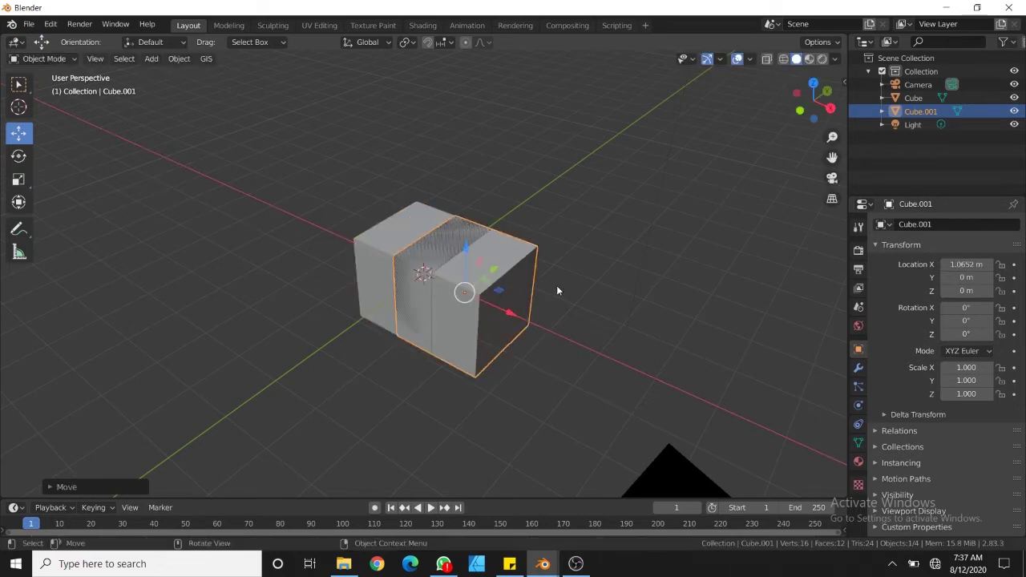
middle_click_drag(401, 307, 388, 336)
left_click_drag(393, 331, 376, 282)
middle_click_drag(376, 283, 326, 220)
left_click_drag(331, 223, 328, 153)
middle_click_drag(492, 281, 424, 245)
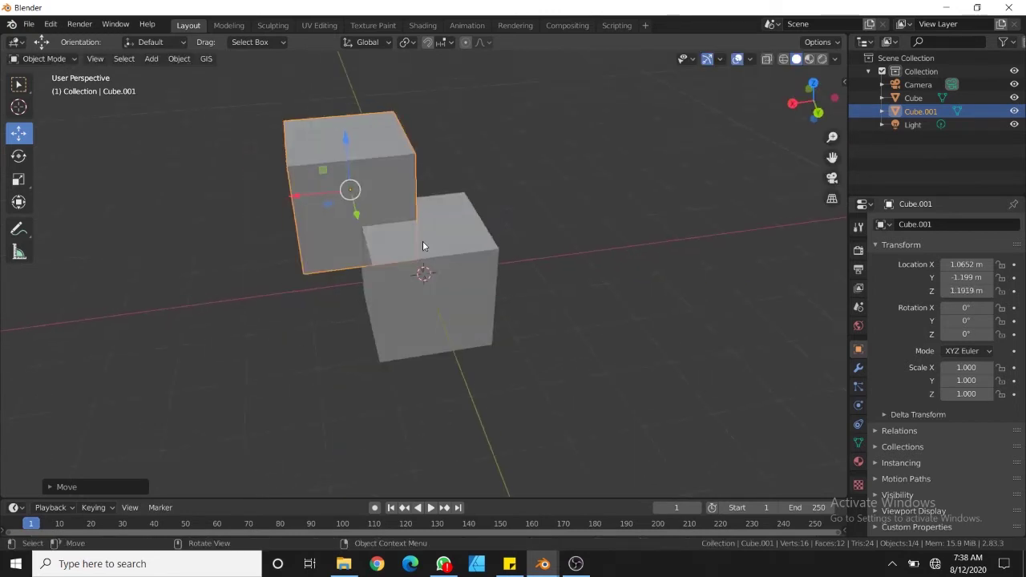
- Try scaling the second cube uniformly to 0.86, and undo the resize
left_click(456, 258)
left_click(365, 192)
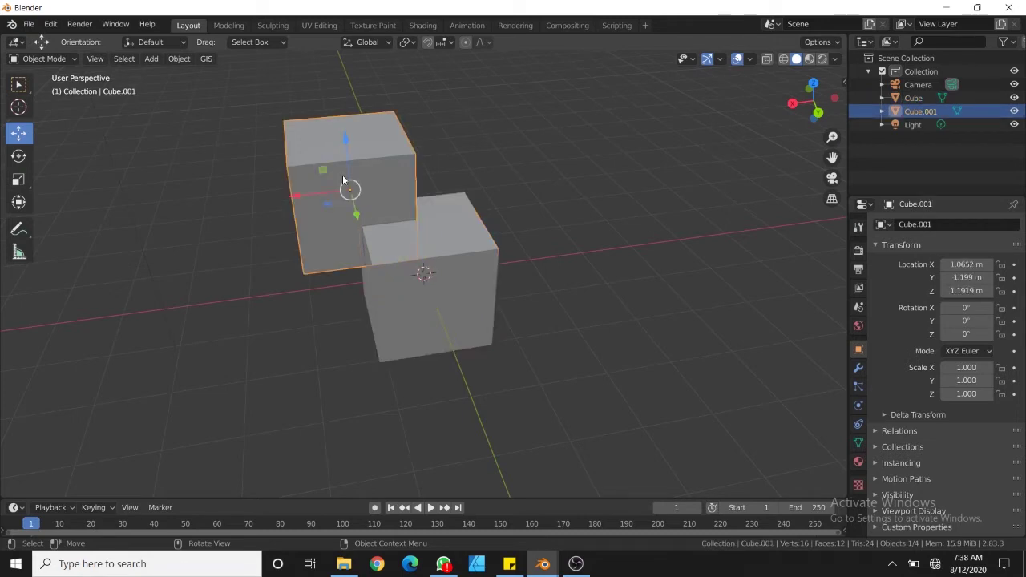
middle_click_drag(365, 193, 452, 260)
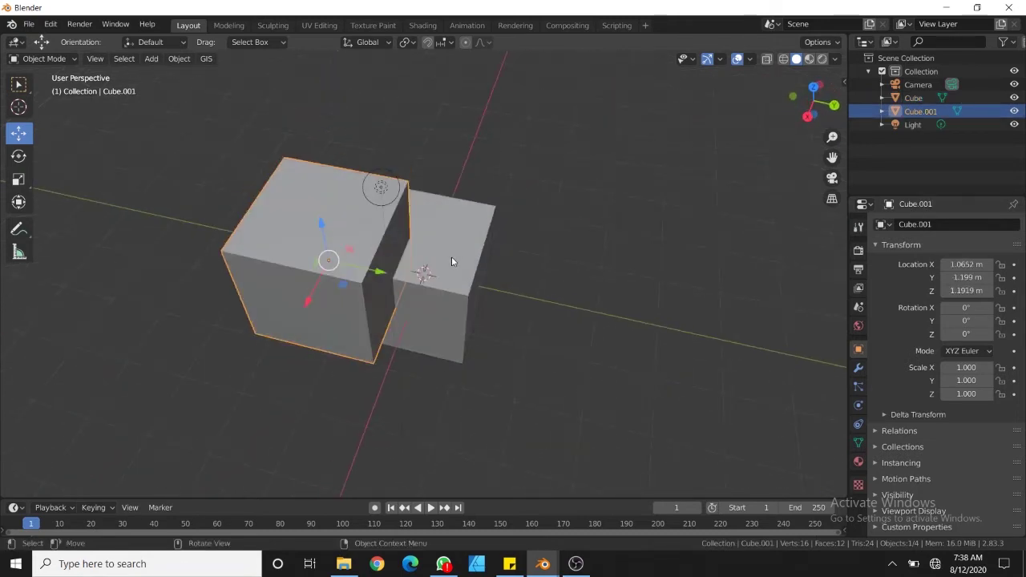
key("s")
left_click(498, 320)
middle_click_drag(498, 320, 448, 293)
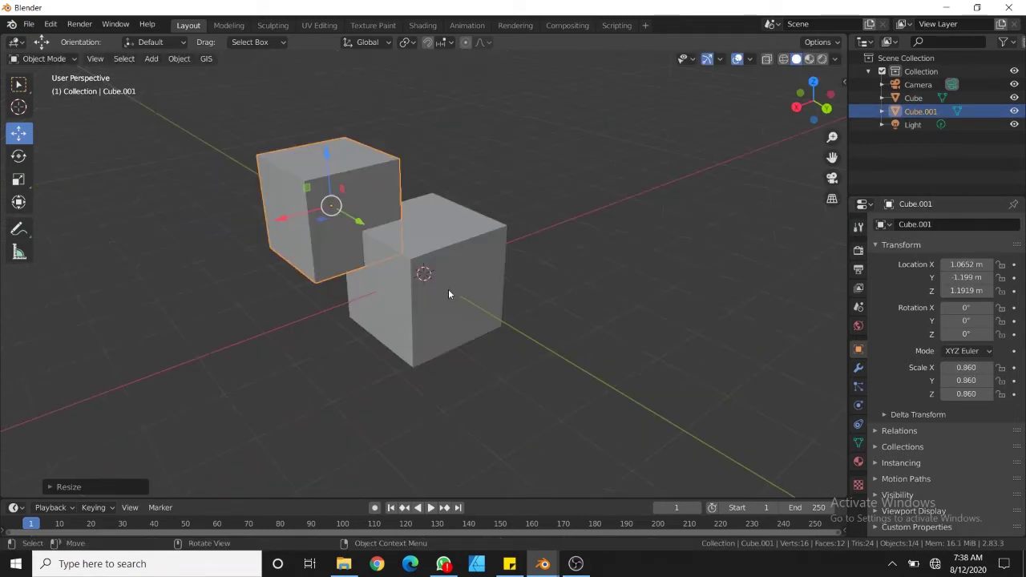
key("ctrl+z")
- Add a Boolean modifier with the Difference operation to the original cube, using Cube.001 as the cutting object
left_click(445, 283)
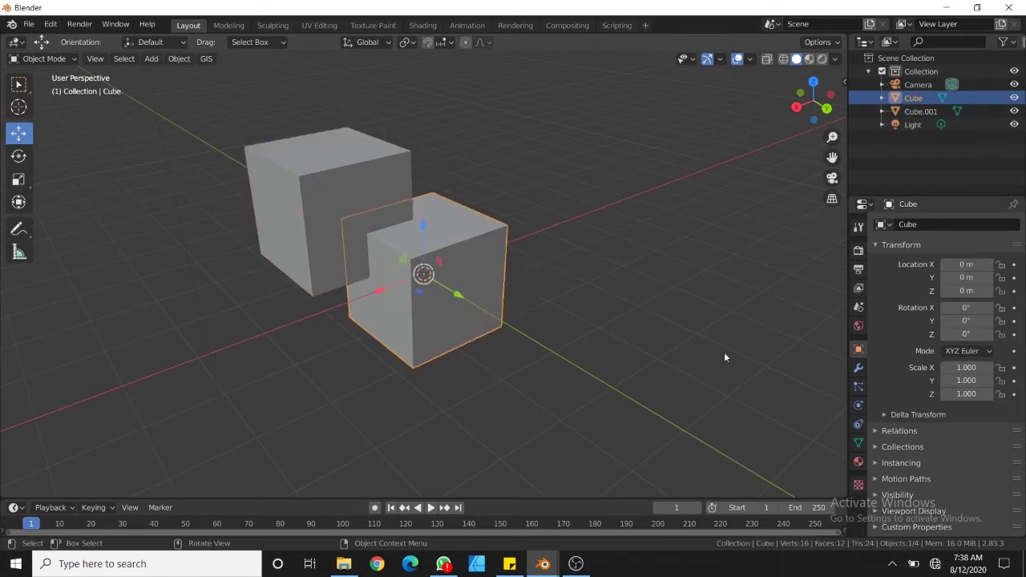
left_click(859, 368)
left_click(934, 223)
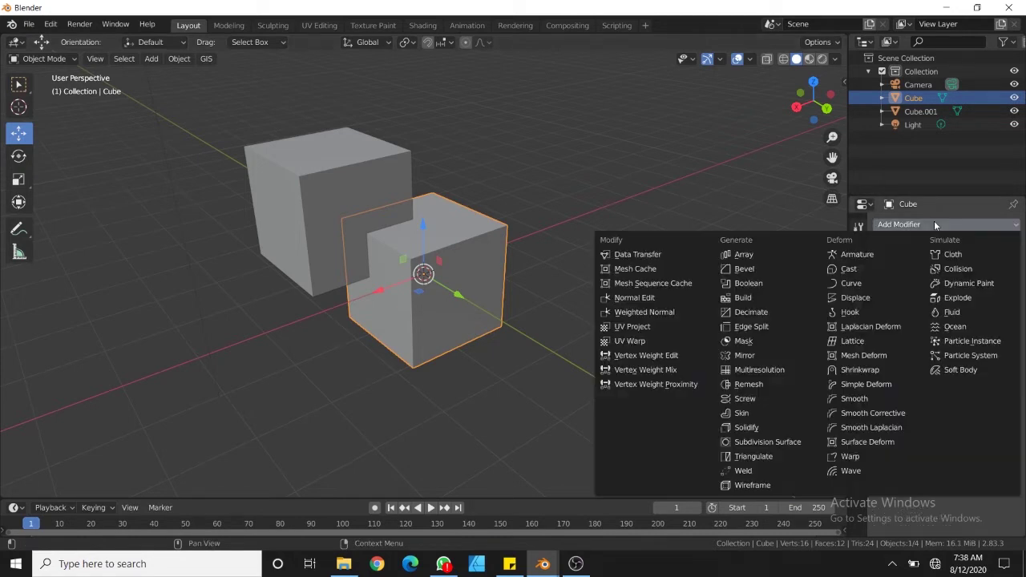
left_click(762, 286)
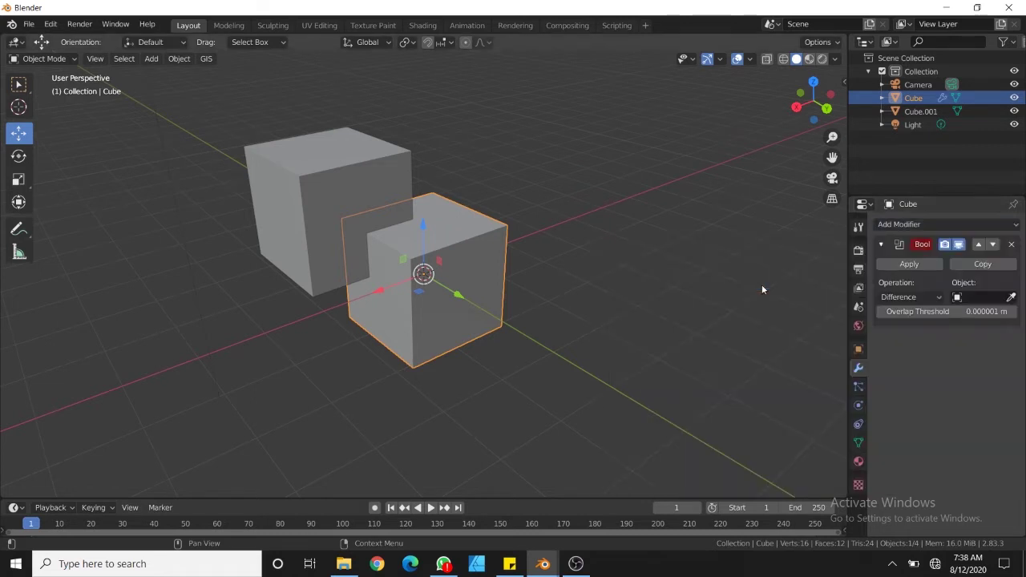
left_click(1012, 297)
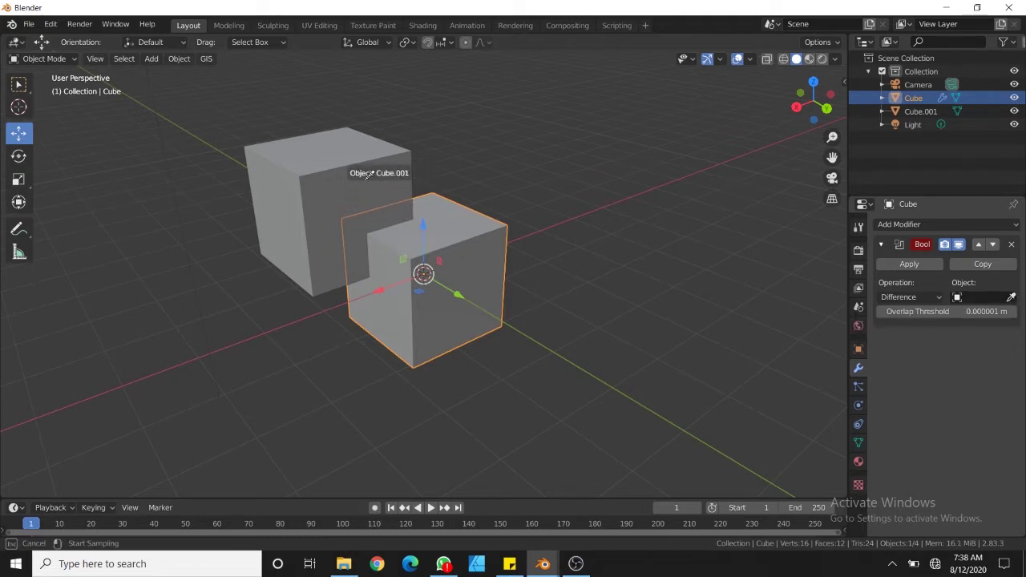
left_click(330, 197)
- Set the viewport display of Cube.001 to Wire
middle_click_drag(328, 196, 273, 195)
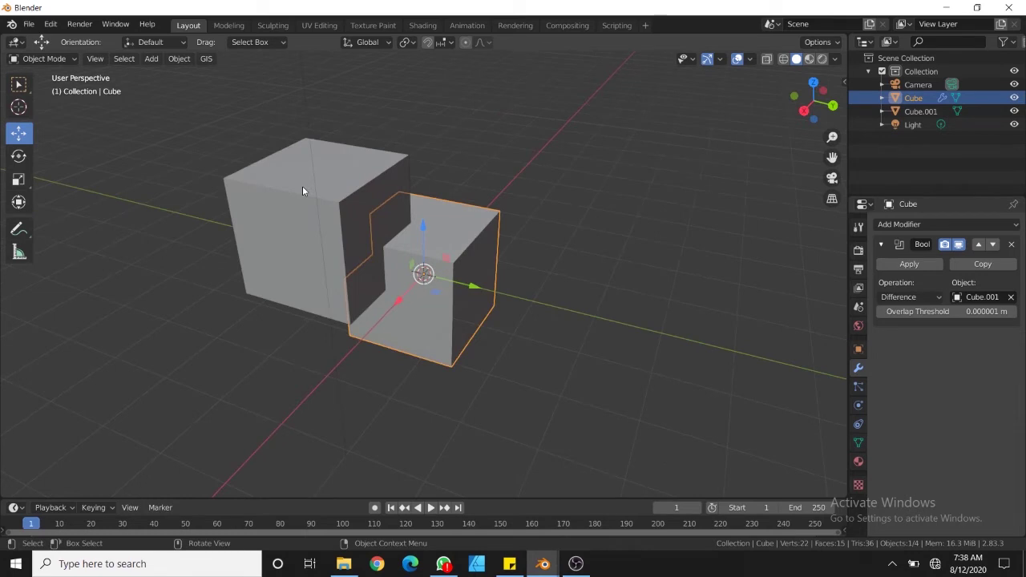
left_click(302, 186)
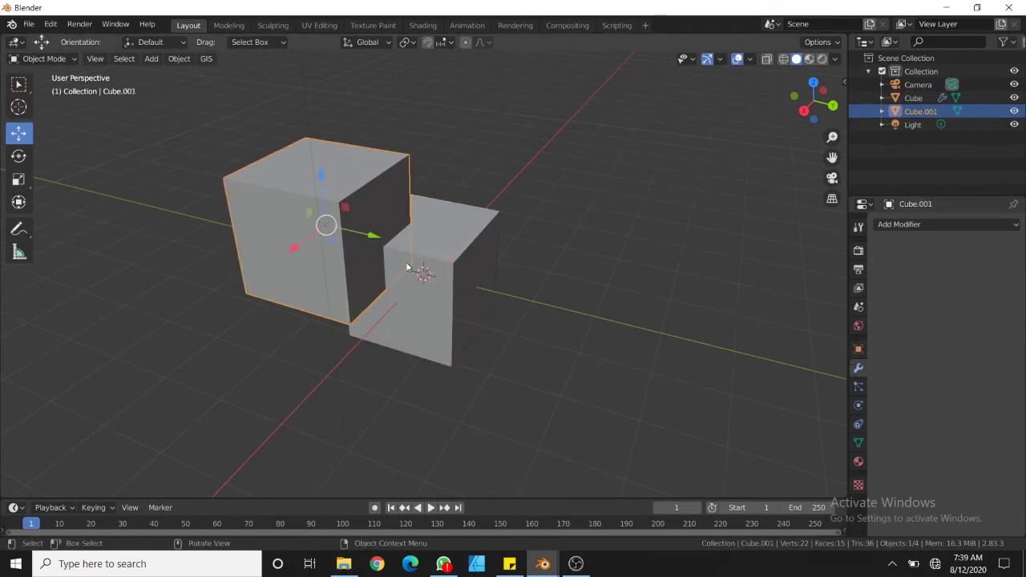
left_click(858, 350)
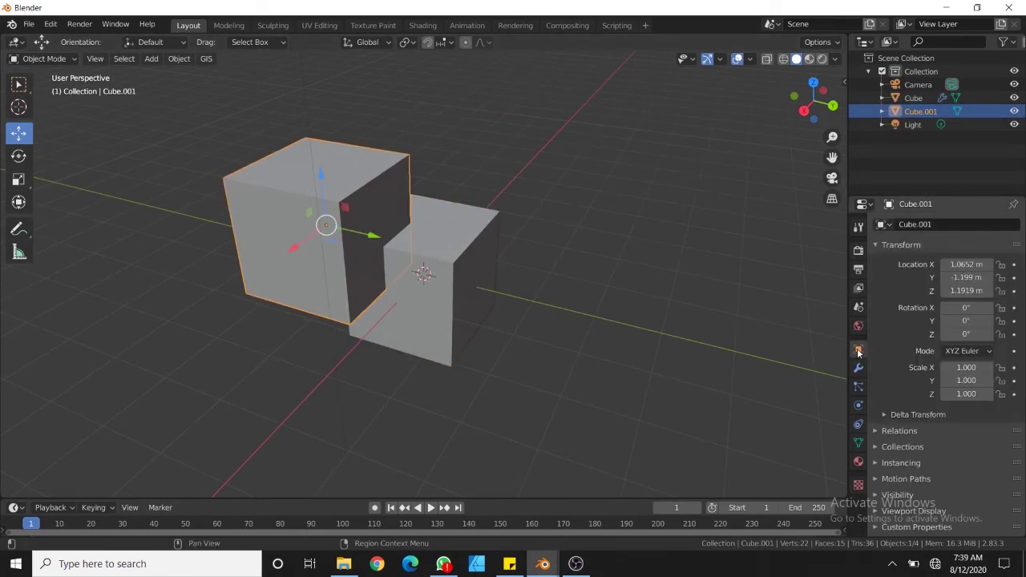
left_click(891, 513)
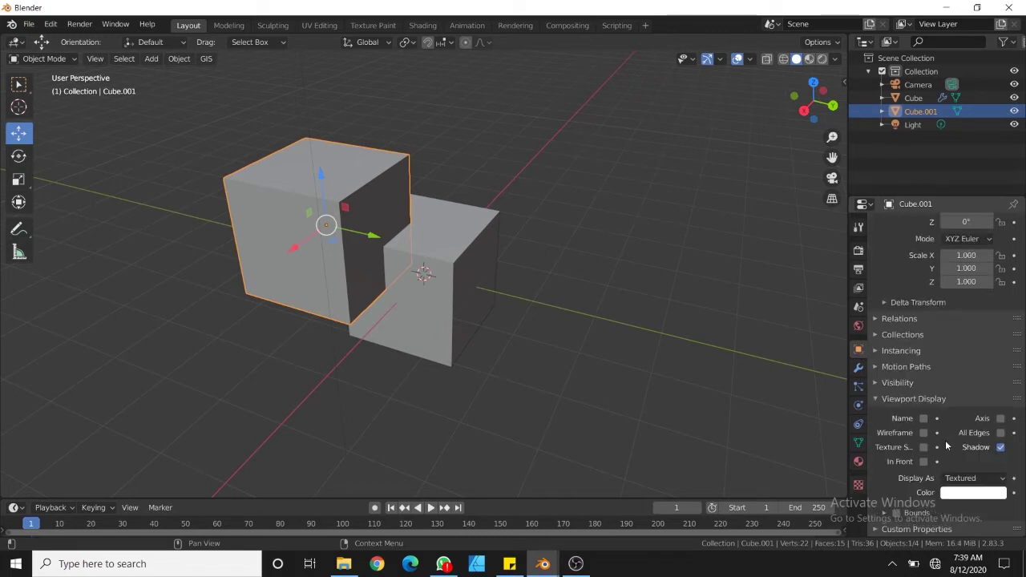
left_click(998, 479)
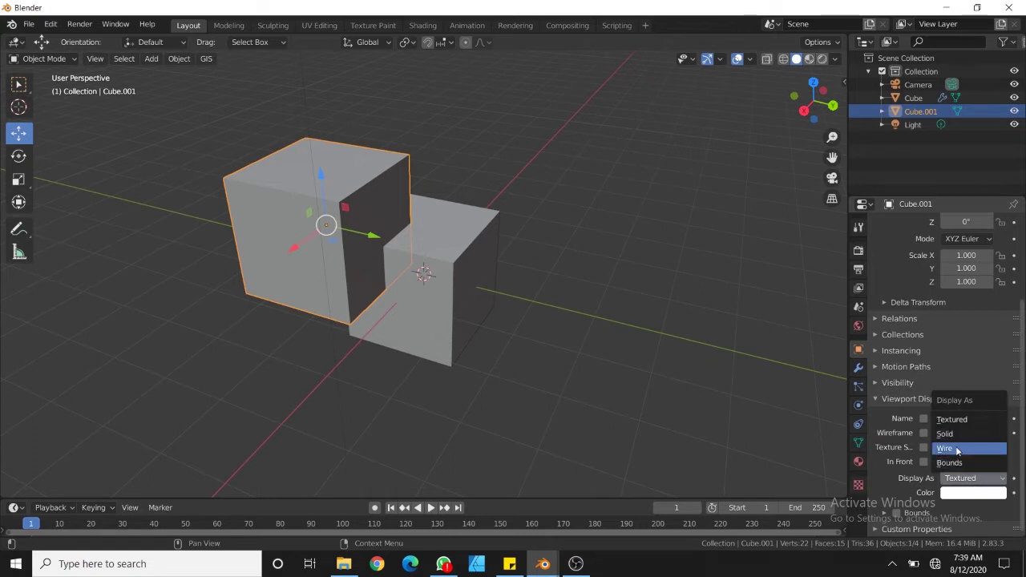
left_click(957, 449)
- Move the wireframe cutter cube slightly along the Y axis, further into the original cube
middle_click_drag(501, 293, 540, 322)
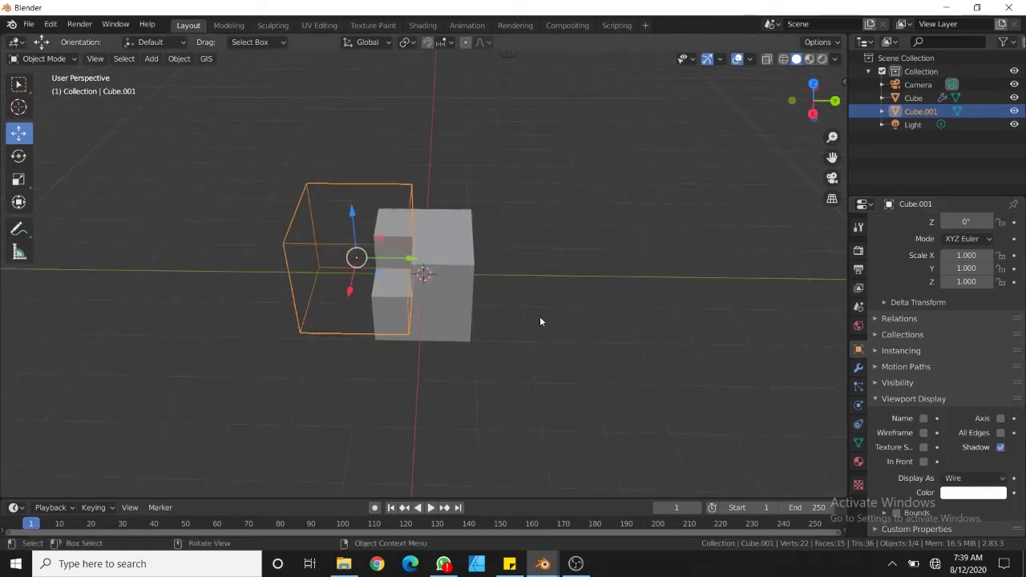
left_click(541, 321)
middle_click_drag(280, 247, 454, 312)
left_click(454, 312)
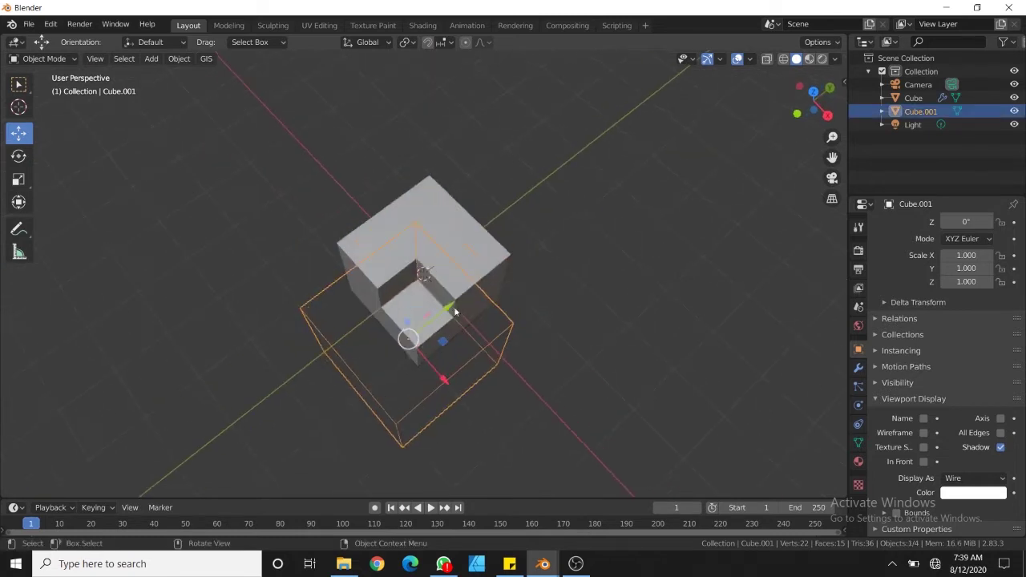
left_click_drag(454, 312, 463, 289)
left_click_drag(813, 100, 483, 305)
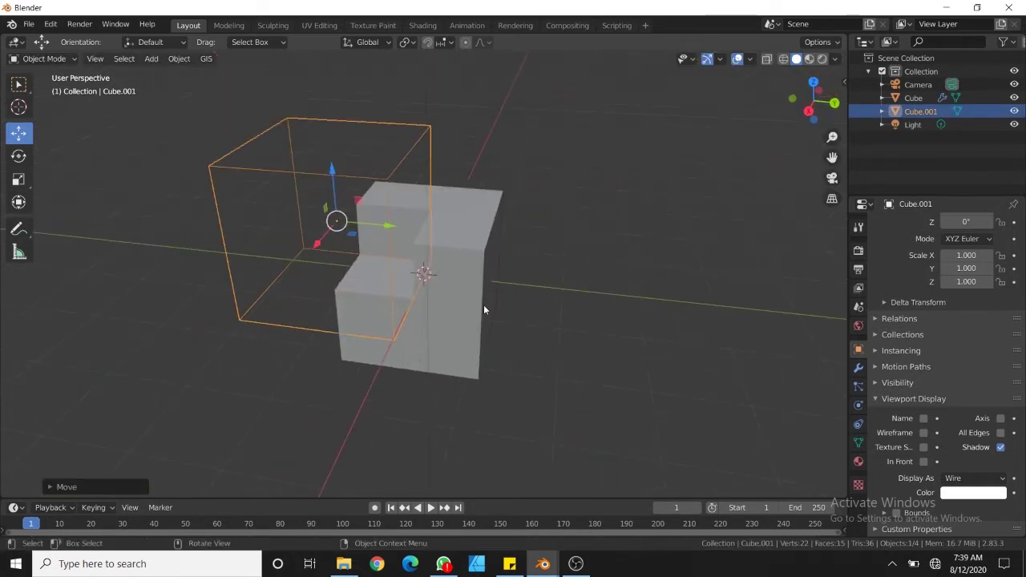
middle_click_drag(594, 296, 559, 284)
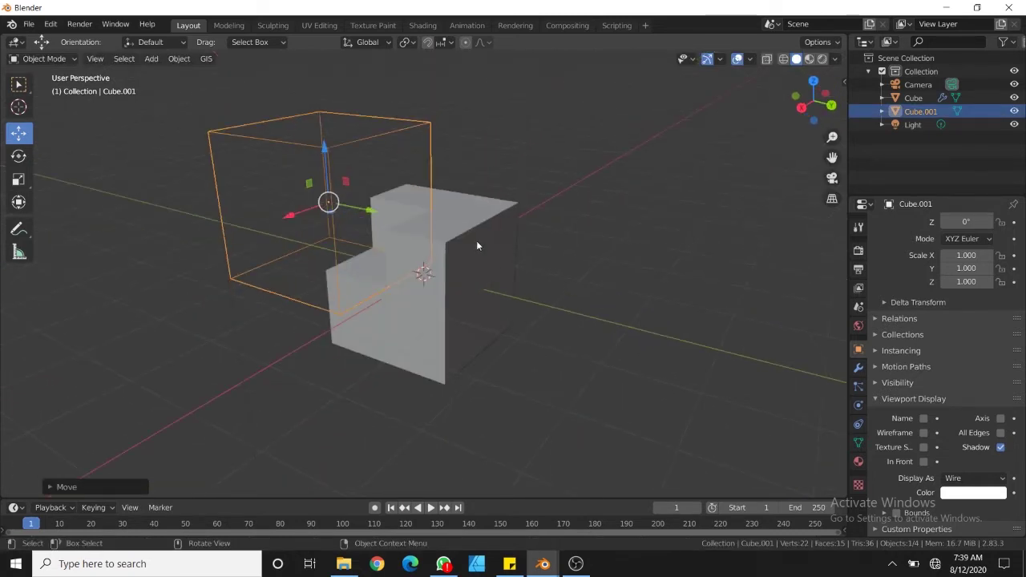
middle_click_drag(477, 244, 476, 251)
- Apply the Boolean modifier on the original cube
left_click(913, 98)
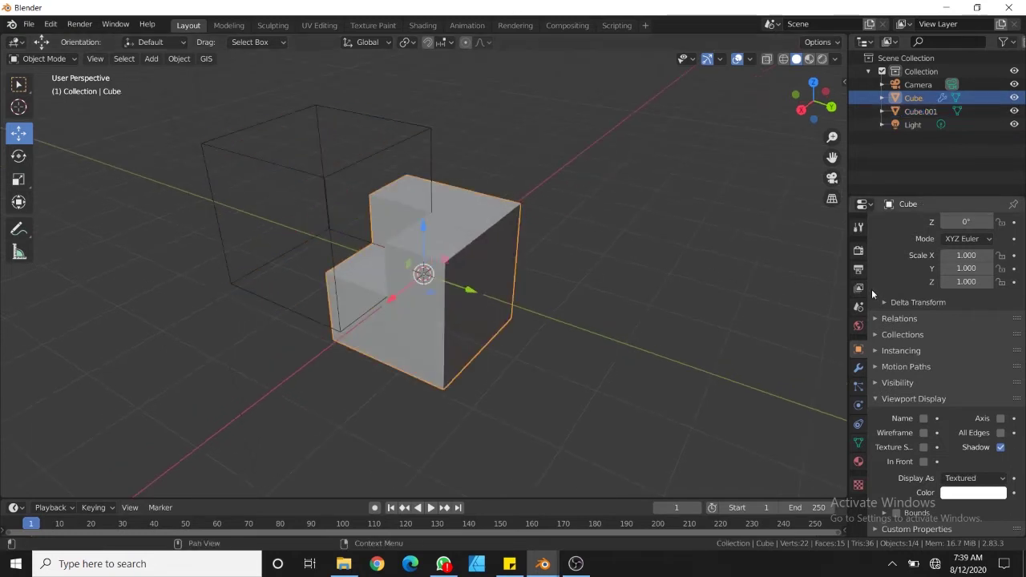
left_click(859, 369)
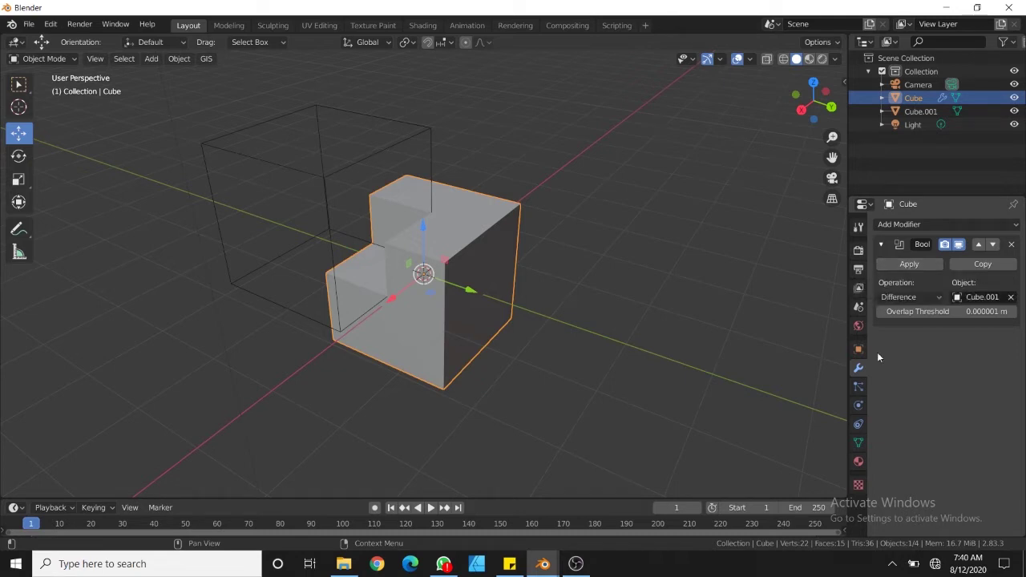
left_click(910, 265)
- Delete the wireframe cutter cube Cube.001
middle_click_drag(558, 302, 302, 210)
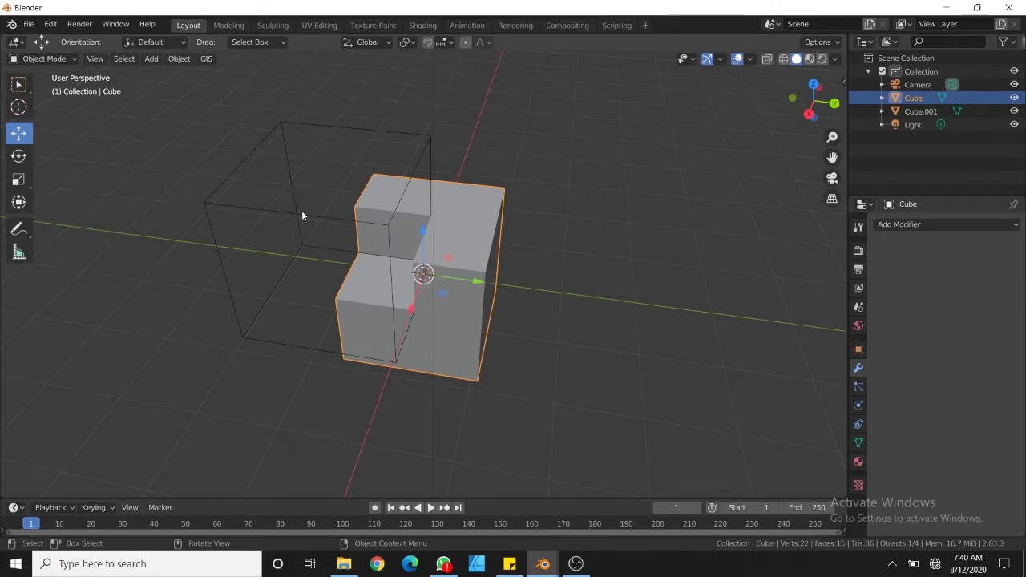
left_click(294, 213)
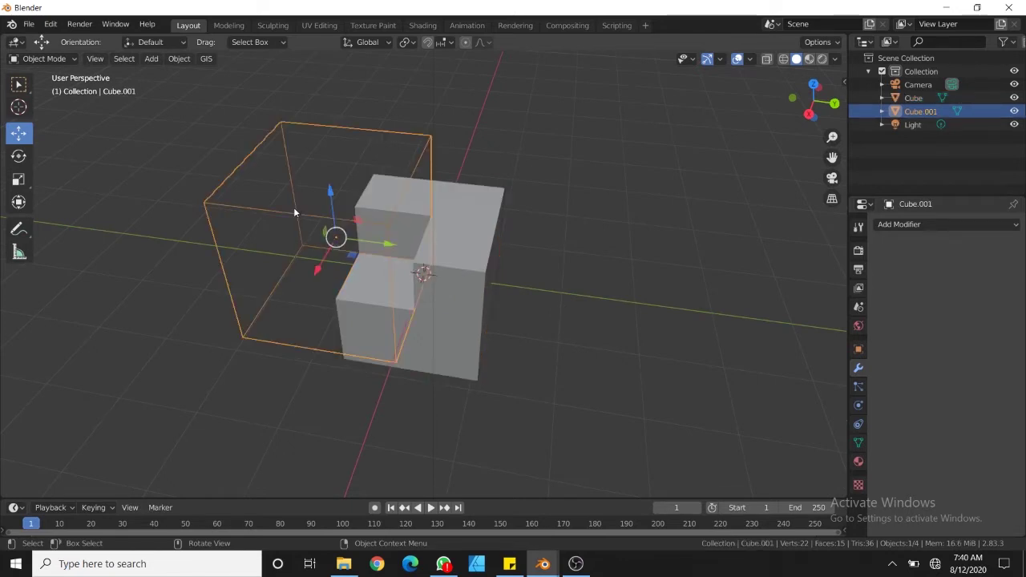
key("Delete")
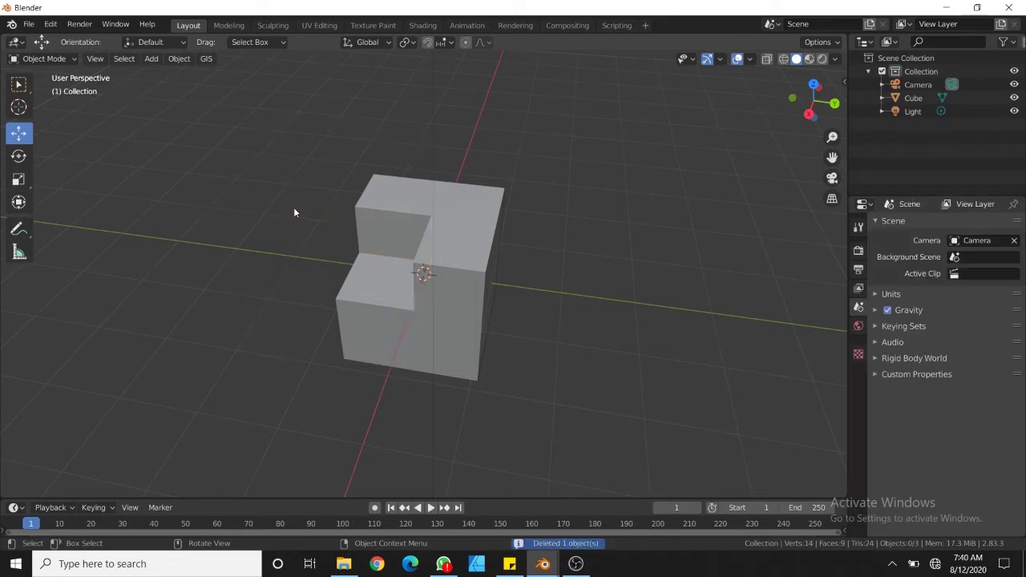
- In Edit Mode, knife-cut the notched cube's top face from the notch's inner corner to the opposite outer corner
left_click(439, 238)
middle_click_drag(418, 244, 443, 261)
key("Tab")
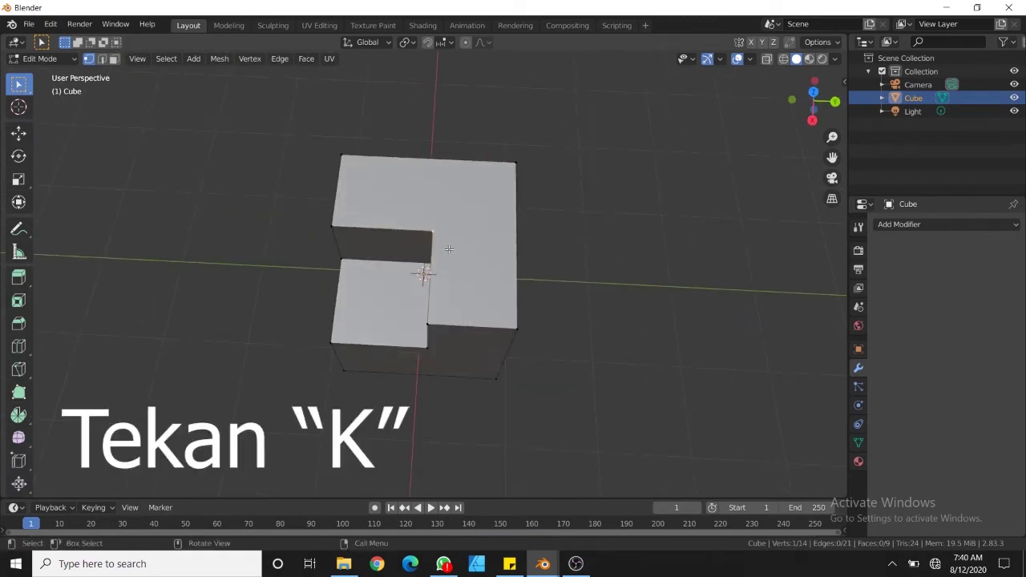
key("k")
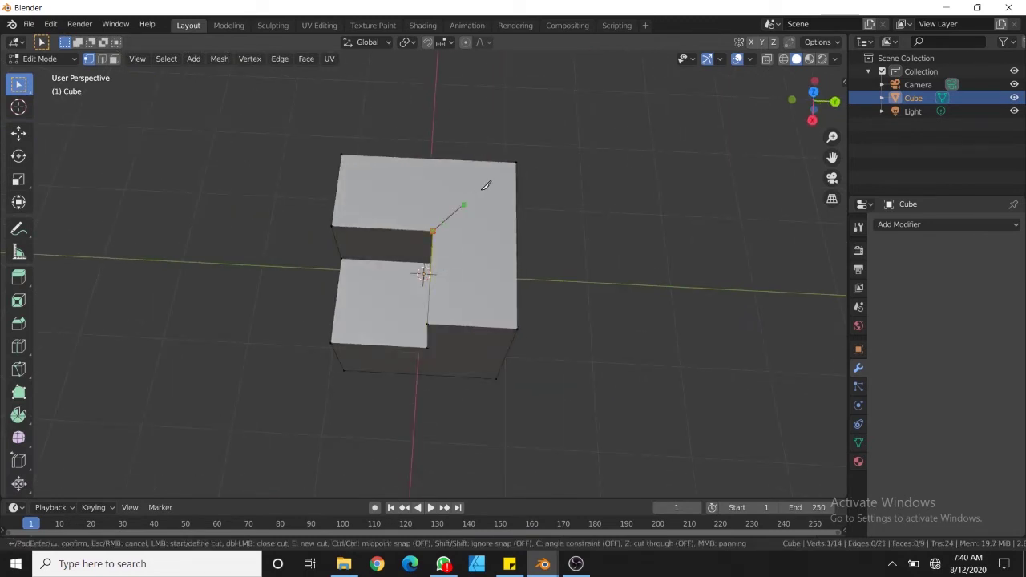
left_click(515, 163)
key("Return")
- Knife-cut the notched side face from the notch's lower inner corner to the diagonally opposite bottom corner
middle_click_drag(467, 251, 604, 243)
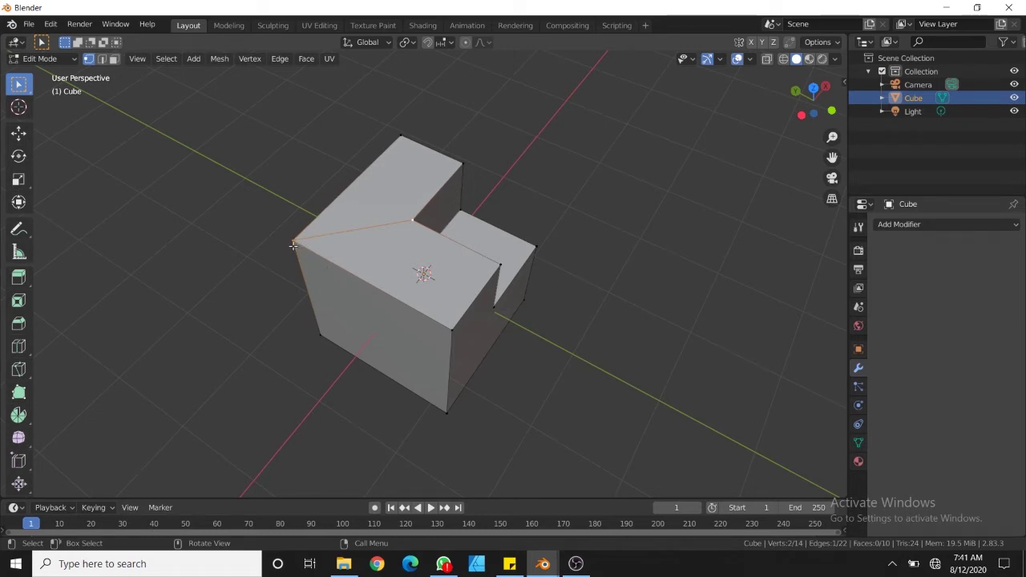
middle_click_drag(509, 250, 387, 252)
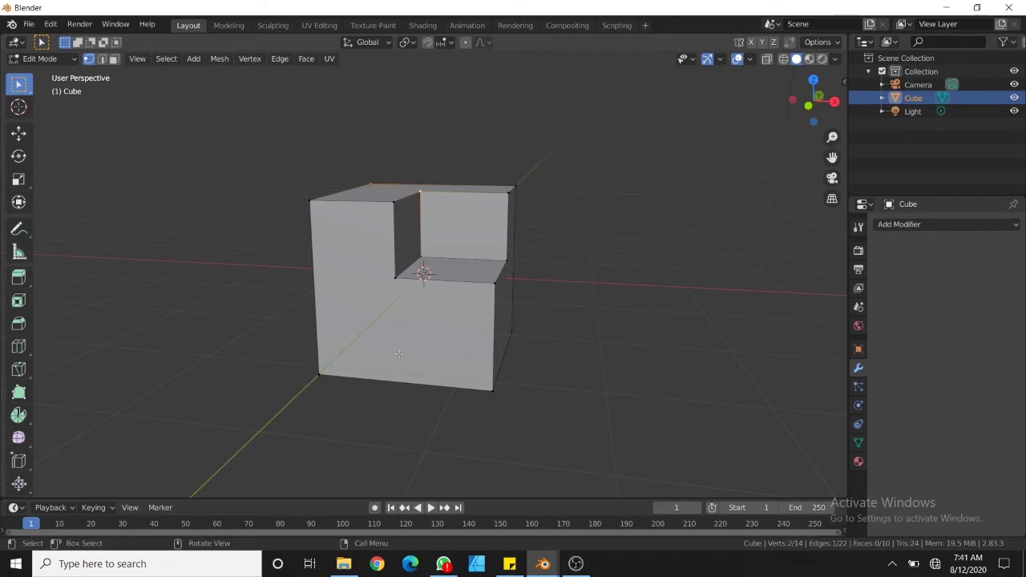
key("k")
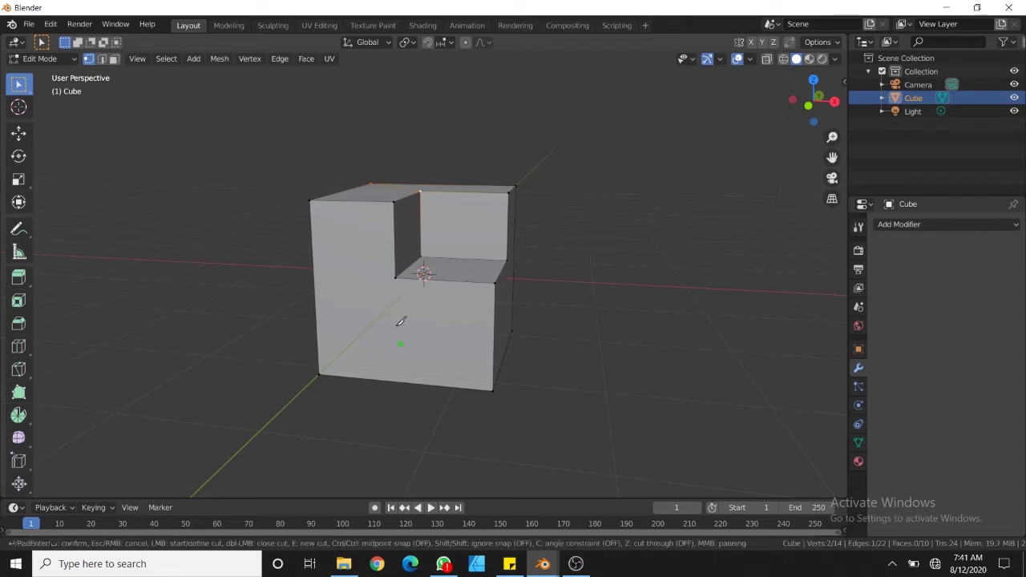
left_click(395, 277)
left_click(320, 373)
key("Return")
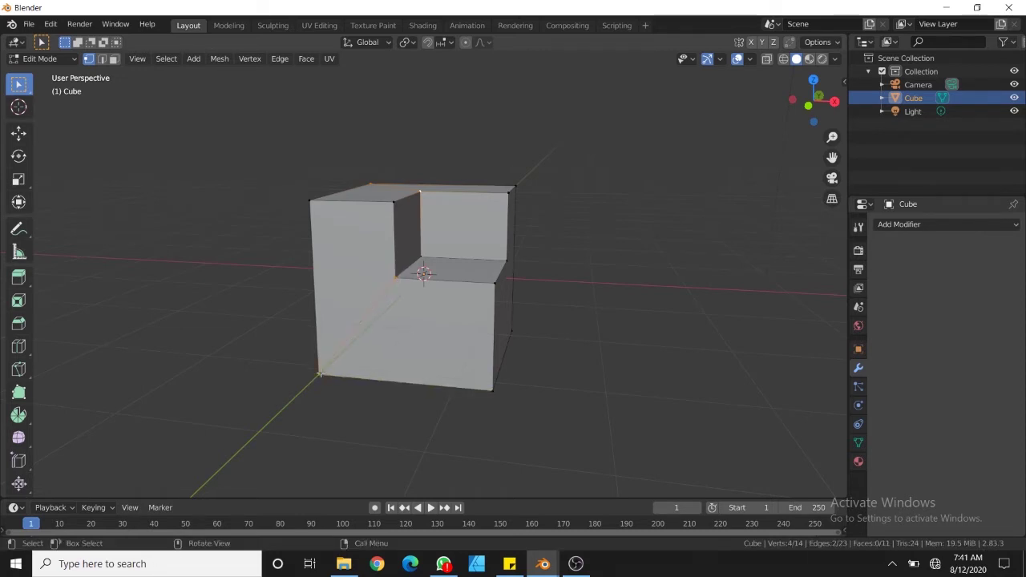
- Knife-cut the other notched side face from the notch's lower corner to the diagonally opposite bottom corner
middle_click_drag(524, 381, 425, 305)
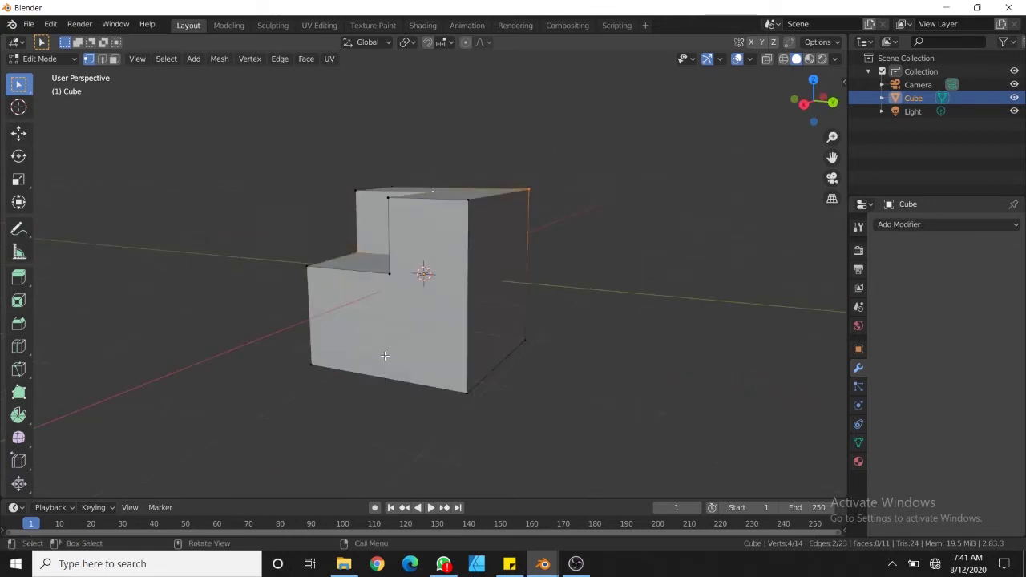
key("k")
left_click(390, 275)
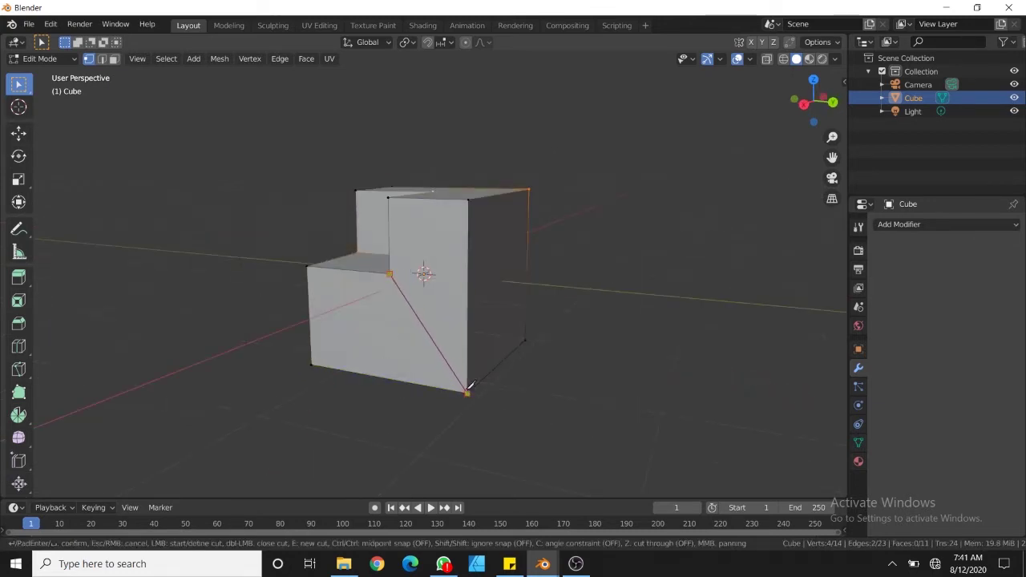
left_click(468, 390)
key("Return")
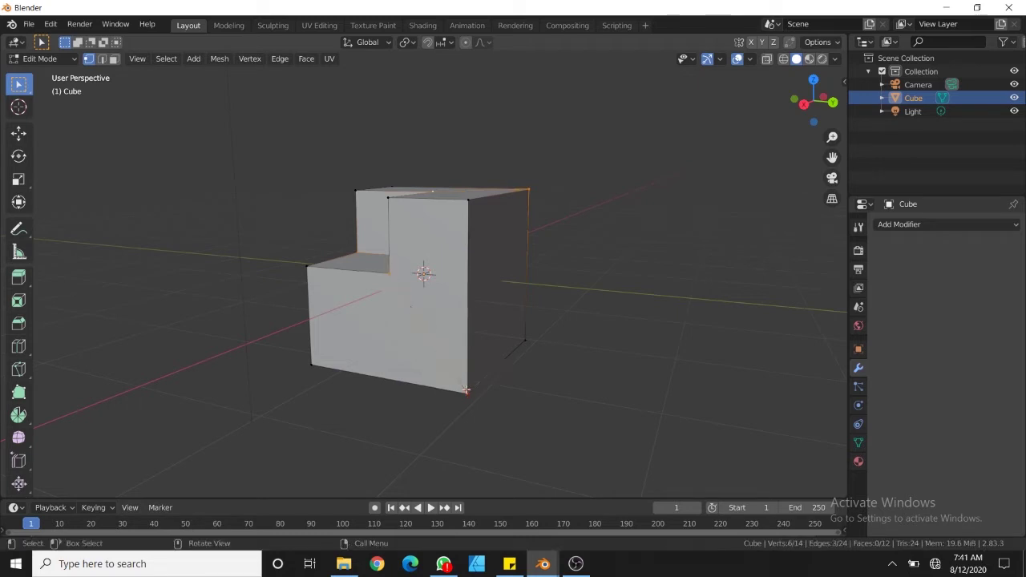
middle_click_drag(595, 365, 552, 364)
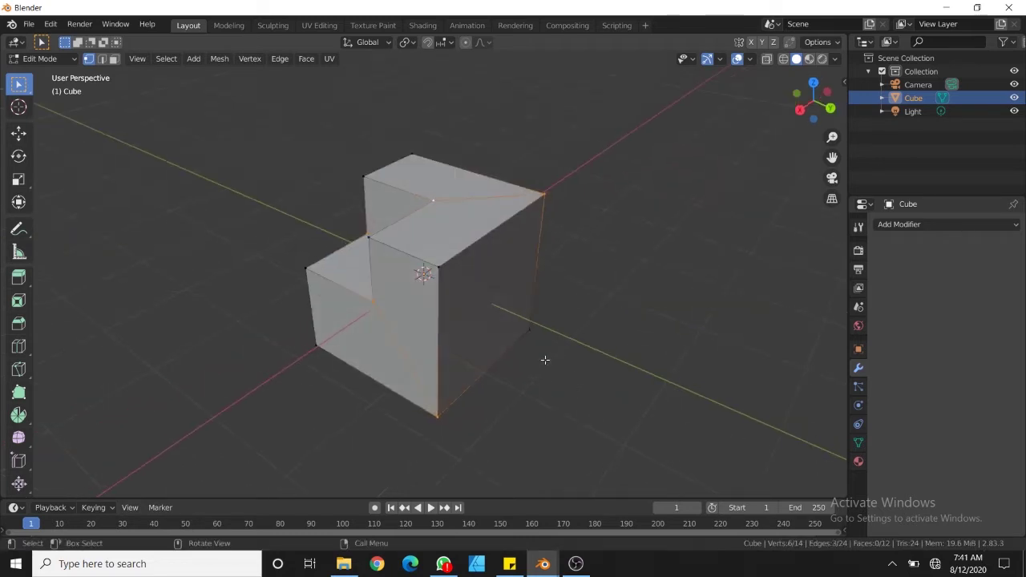
- In Object Mode, add a Subdivision Surface modifier to the cube and set its viewport subdivisions to 3
key("Tab")
middle_click_drag(524, 325, 576, 369)
middle_click_drag(578, 295, 576, 273)
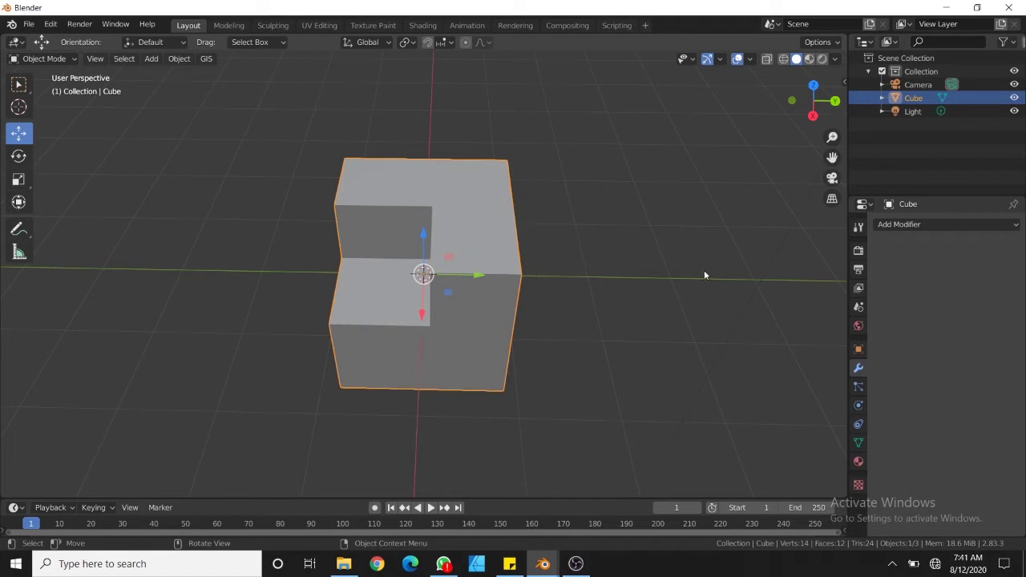
left_click(943, 228)
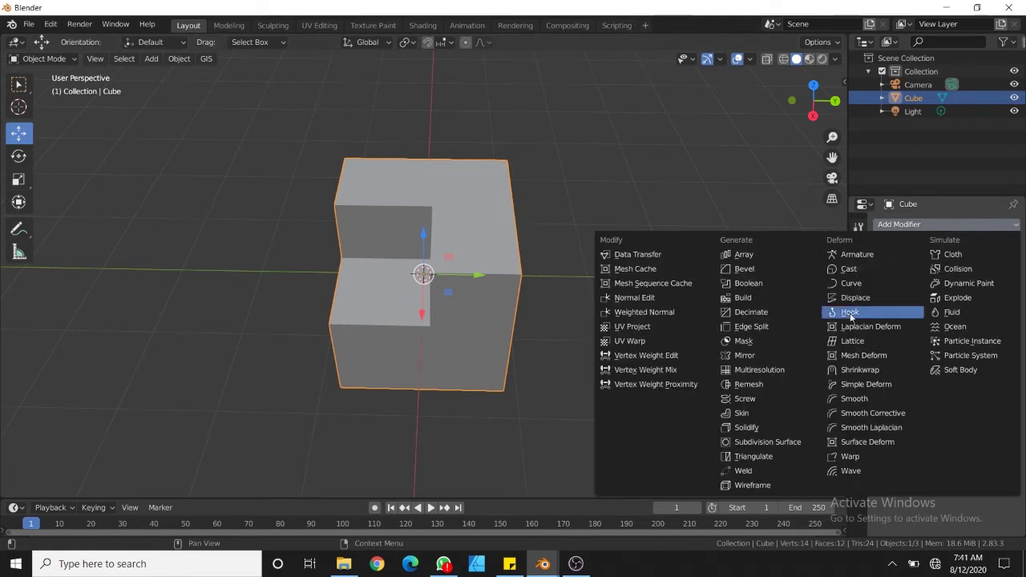
left_click(779, 441)
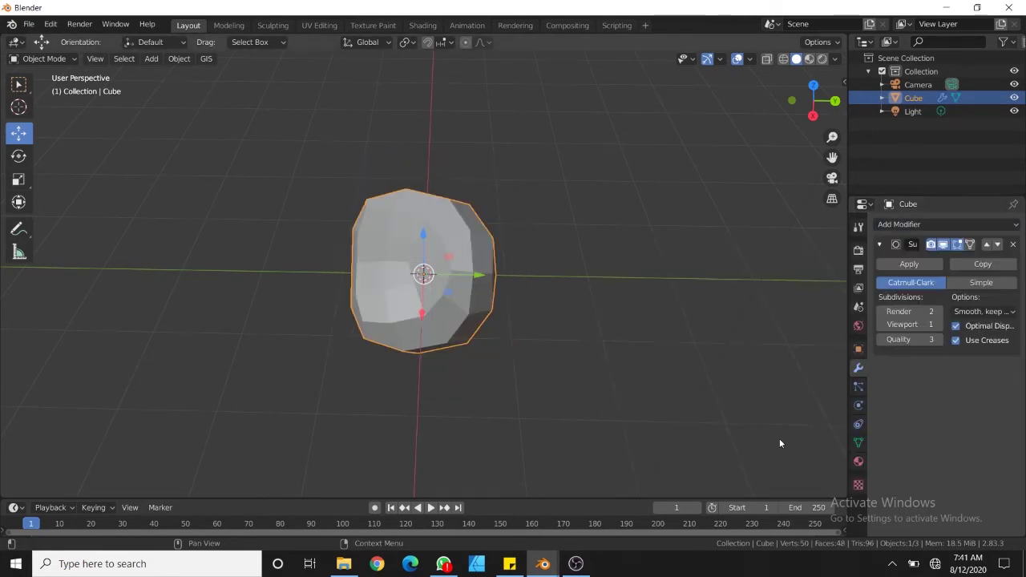
left_click(936, 328)
left_click(935, 328)
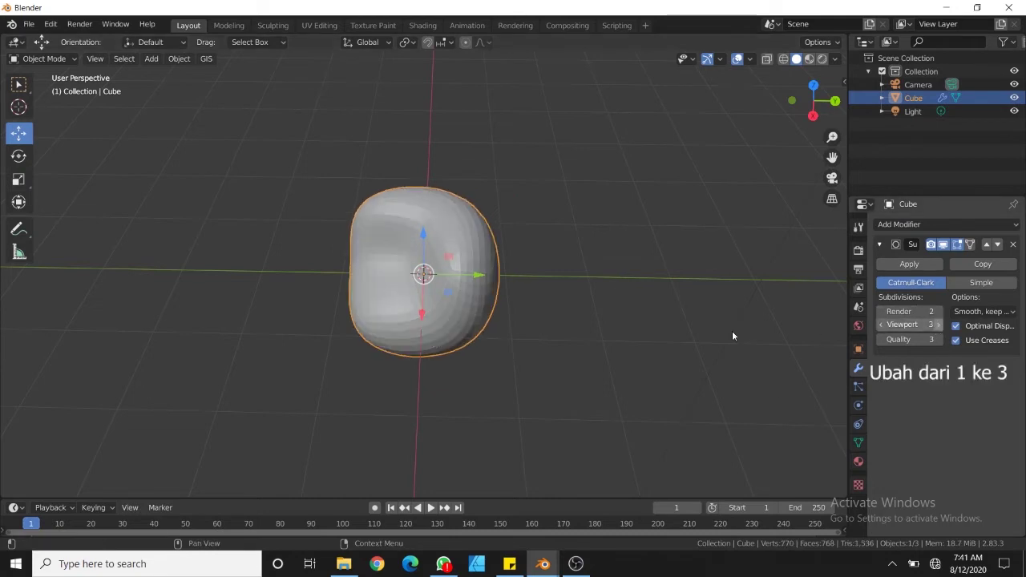
- In Edit Mode with edge selection, select the six edges that form the notch's outer rim
mouse_move(732, 333)
middle_mouse_down()
mouse_move(605, 286)
mouse_move(690, 295)
mouse_move(571, 327)
mouse_move(512, 312)
middle_mouse_up()
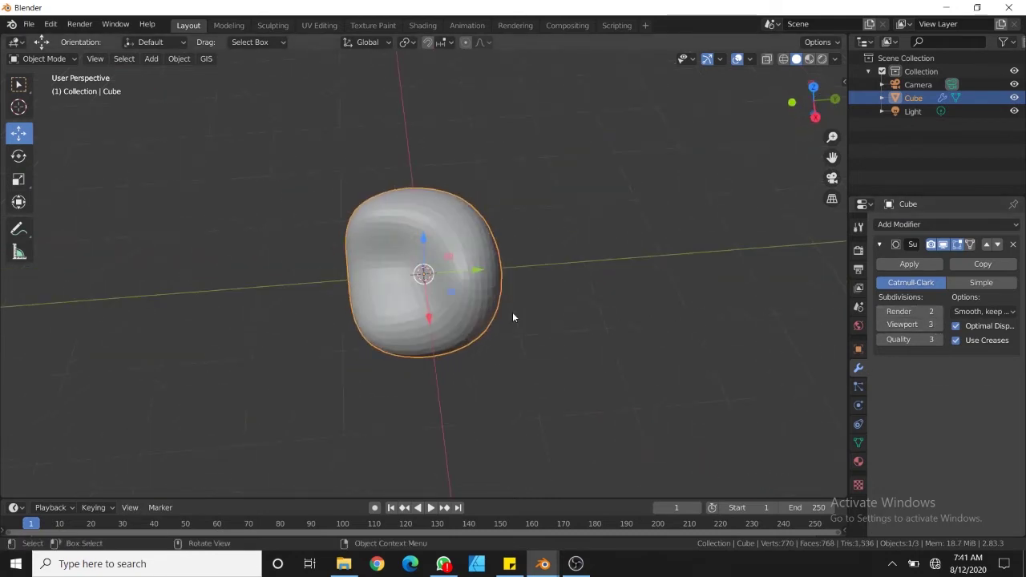
key("Tab")
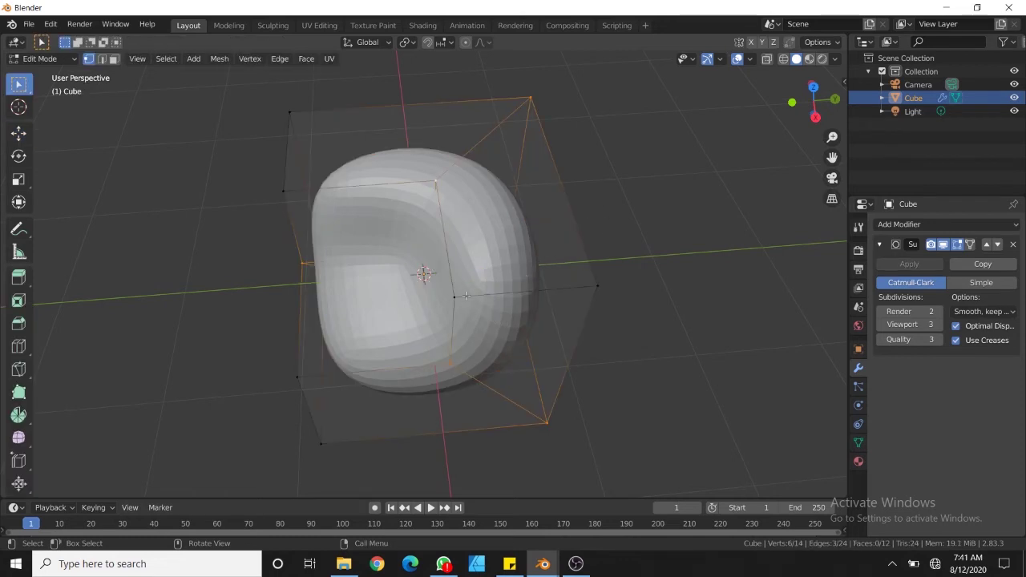
scroll(477, 261, "down", 1)
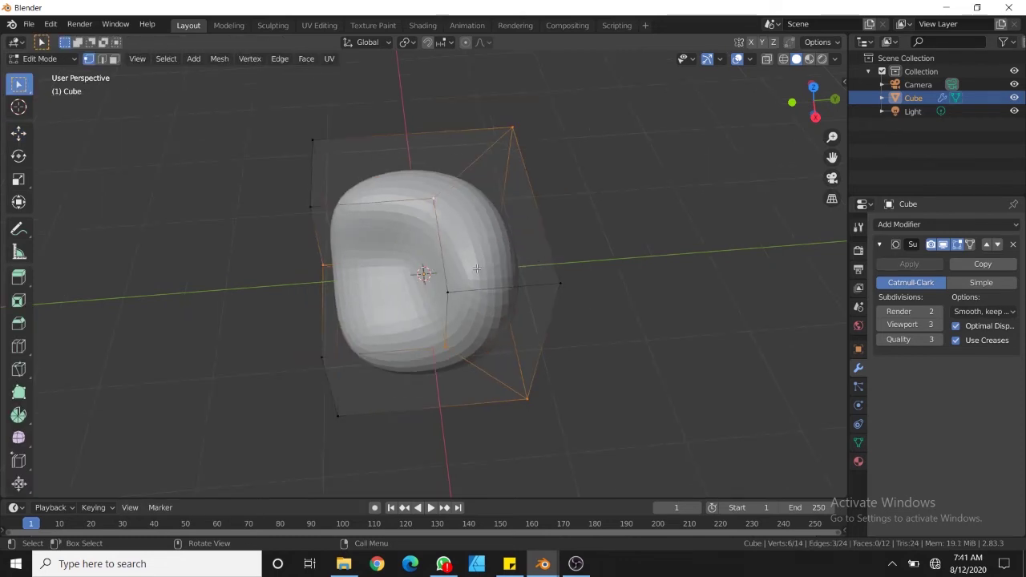
key("2")
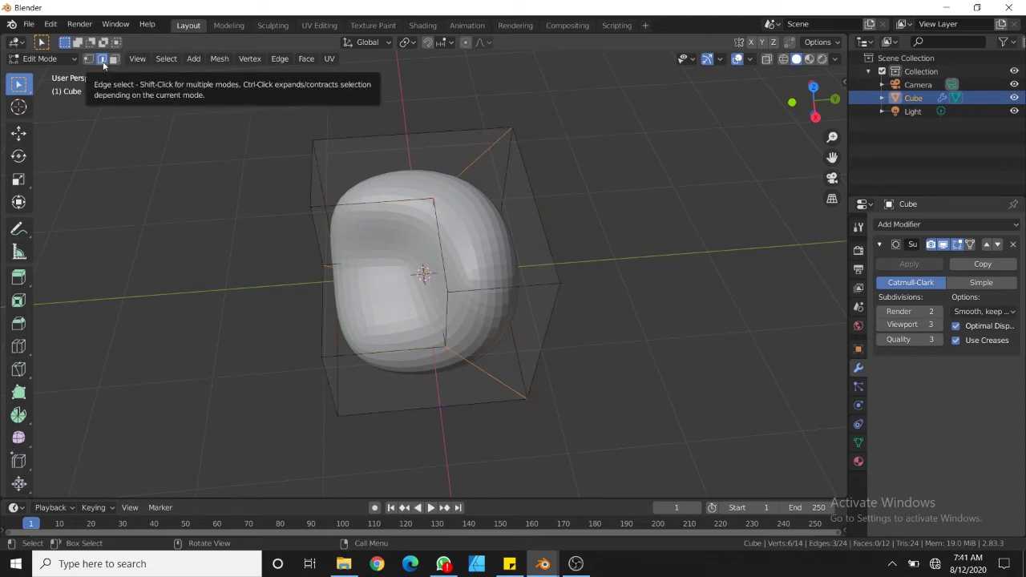
middle_click_drag(380, 191, 383, 198)
left_click(382, 192)
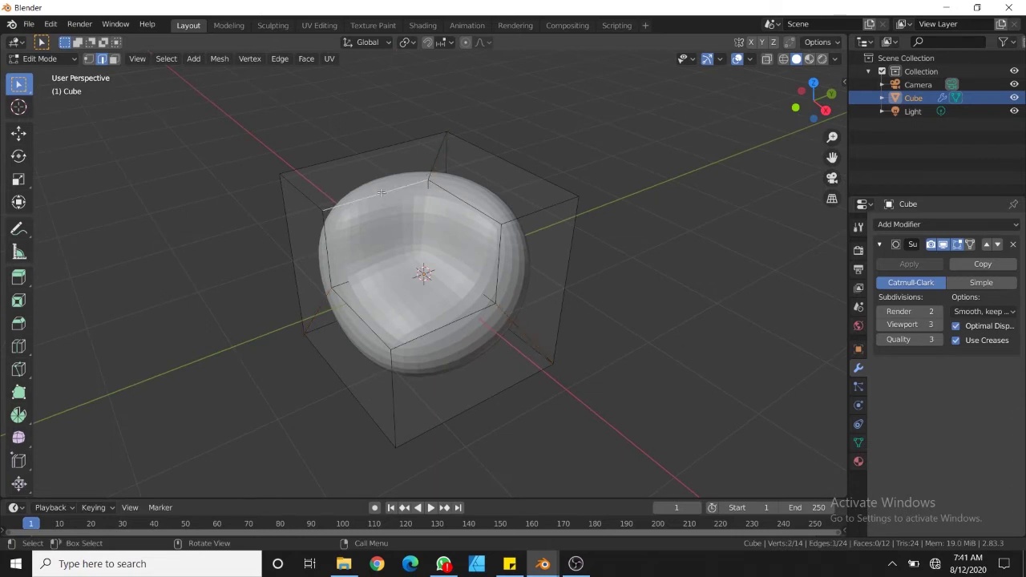
left_click(470, 196, "shift")
left_click(501, 257, "shift")
left_click(443, 322, "shift")
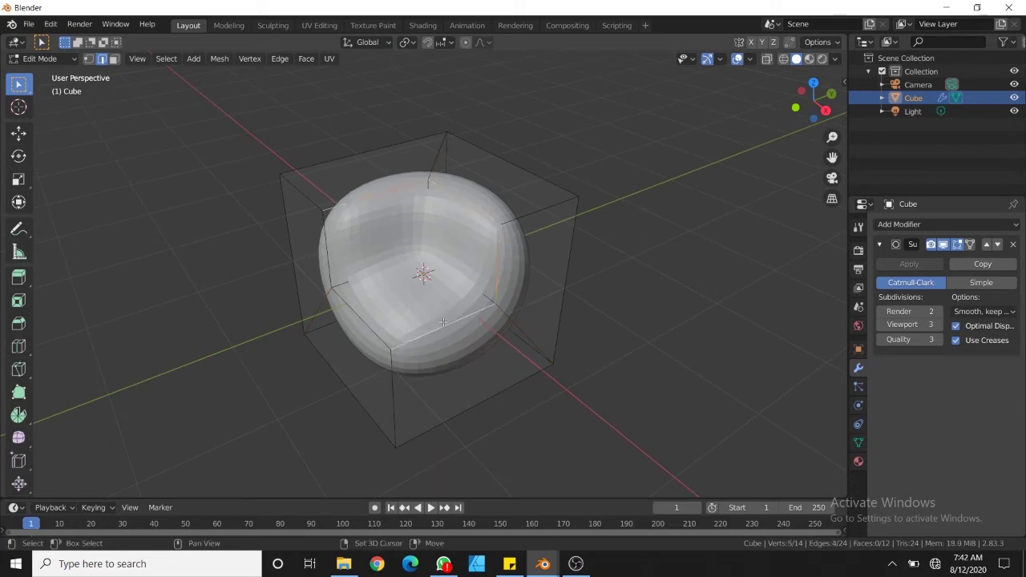
left_click(369, 332, "shift")
left_click(335, 265, "shift")
middle_click_drag(337, 265, 365, 290)
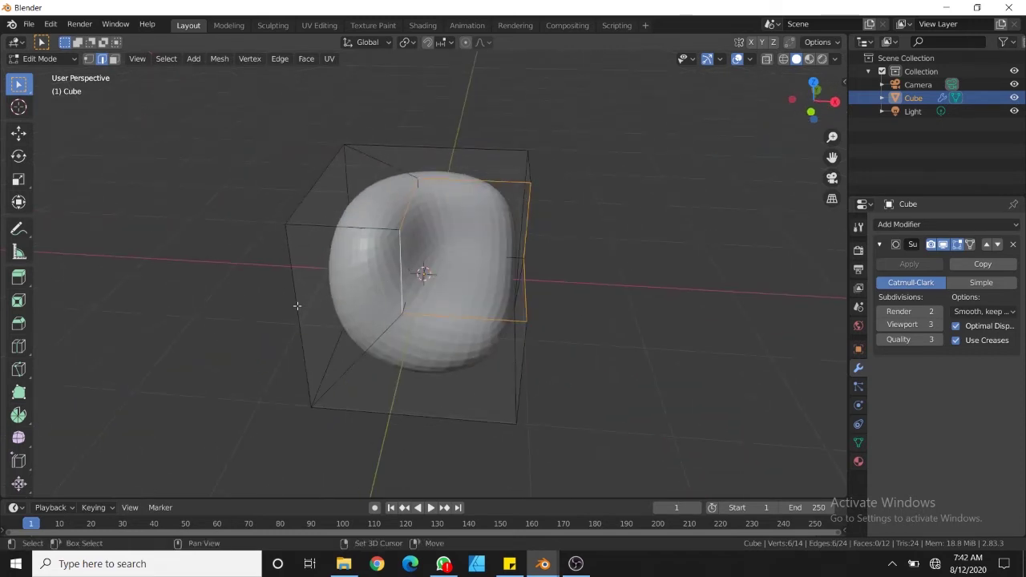
- Add the cube's remaining outer edges to the selection, leaving out the knife-cut diagonals and the notch's inner edges
left_click(297, 306, "shift")
left_click(401, 412, "shift")
middle_click_drag(556, 408, 412, 373)
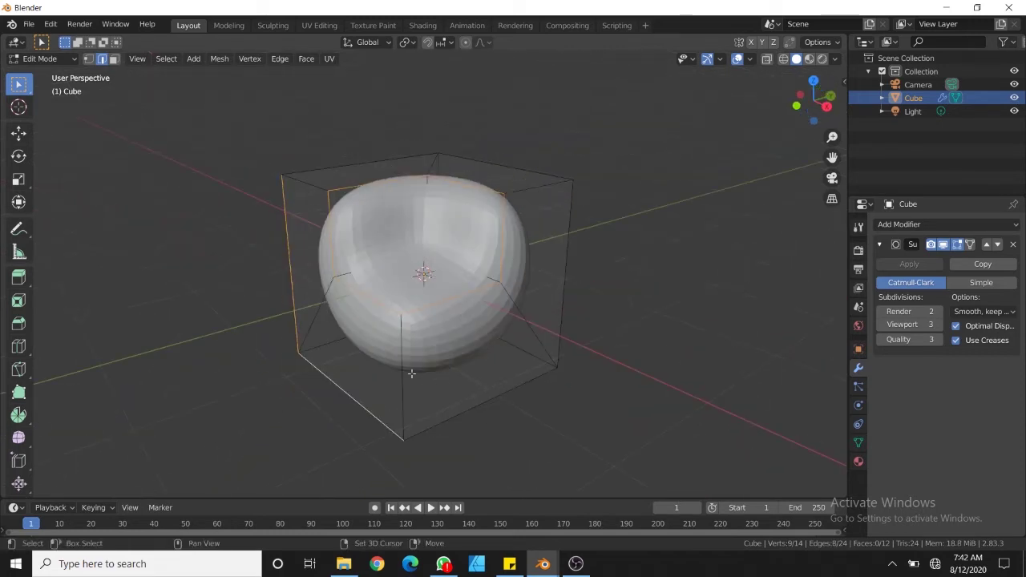
left_click(411, 374, "shift")
left_click(508, 401, "shift")
left_click(568, 305, "shift")
middle_click_drag(609, 304, 509, 376)
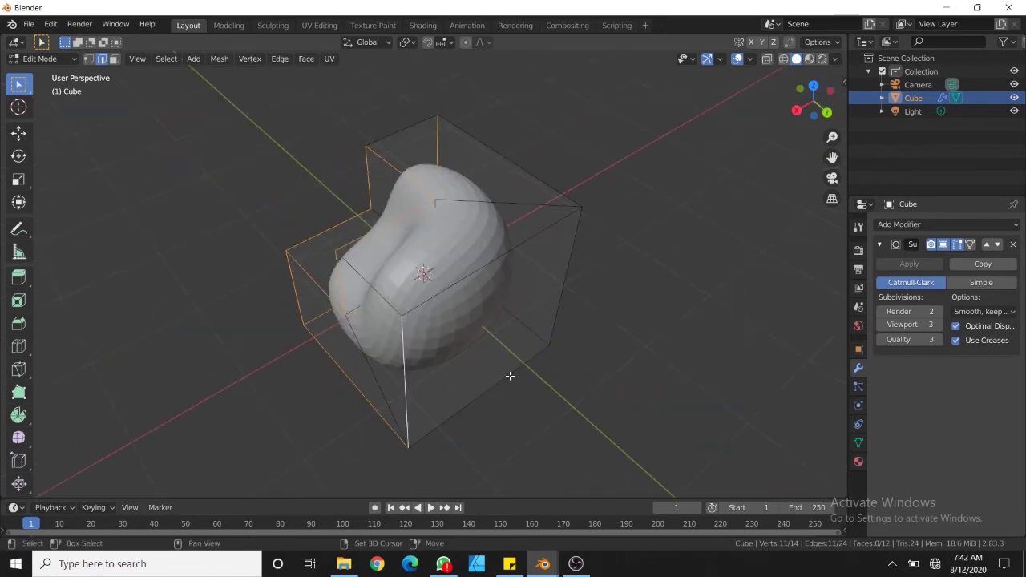
left_click(510, 376, "shift")
left_click(584, 291, "shift")
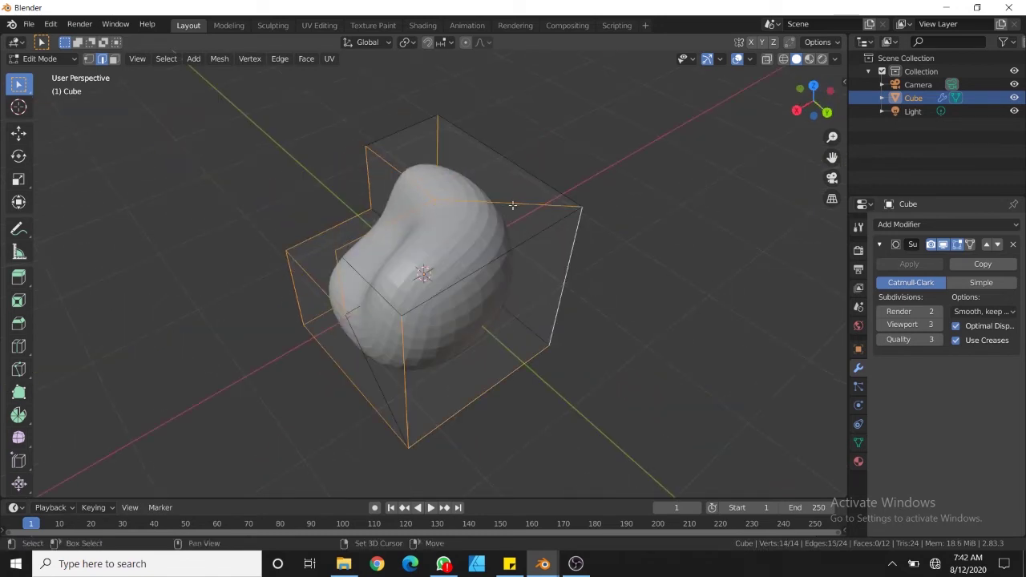
left_click(516, 244, "shift")
middle_click_drag(542, 174, 512, 166)
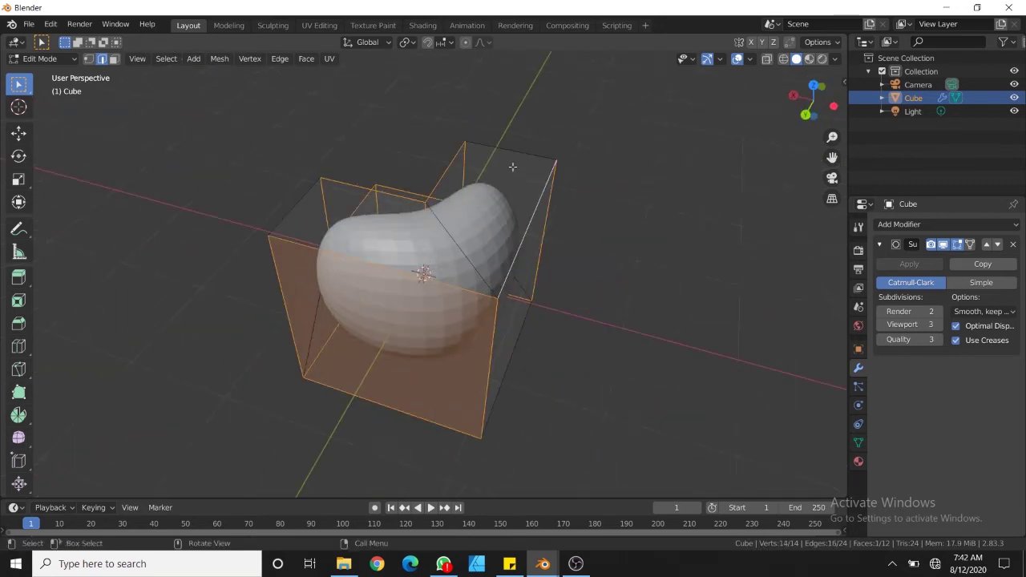
middle_click_drag(580, 176, 527, 291)
left_click(524, 352)
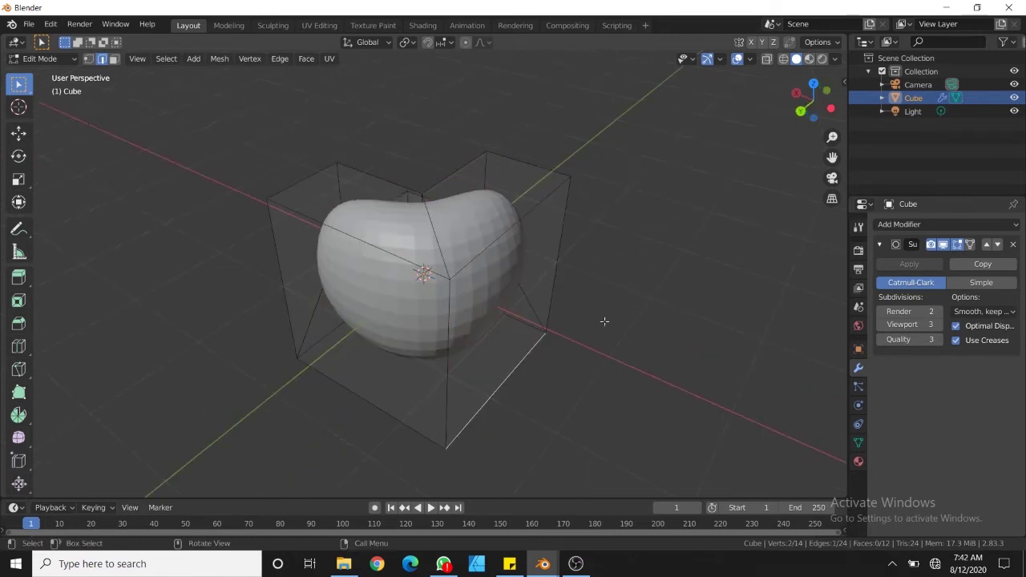
left_click(553, 343, "alt+shift")
left_click(504, 378, "alt+shift")
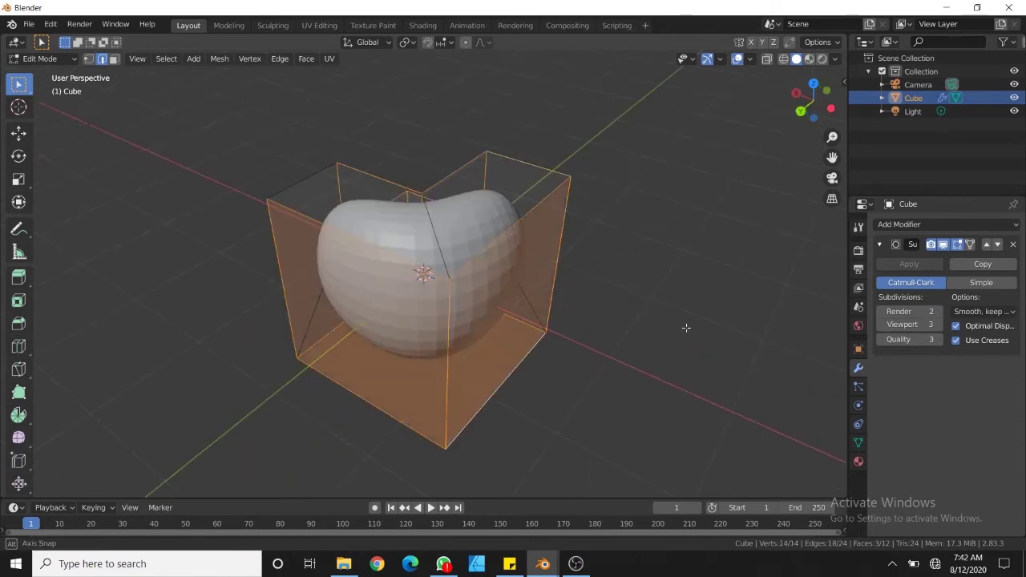
- Bevel the selected edges with a width of about 0.042 m and one segment
middle_click_drag(686, 328, 518, 137)
middle_click_drag(654, 208, 635, 255)
key("ctrl+b")
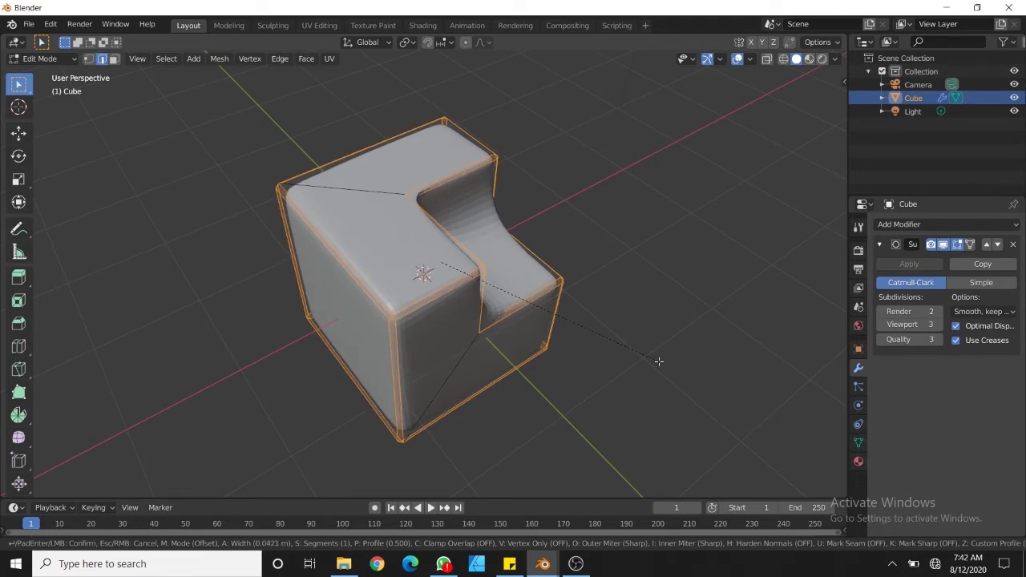
left_click(658, 362)
- Examine the beveled shape in Object Mode and the mesh at the notch's top inner corner in Edit Mode with X-ray
key("Tab")
middle_click_drag(707, 312, 514, 198)
key("Tab")
key("Tab")
scroll(625, 290, "up", 2)
key("Tab")
key("alt+z")
key("alt+z")
key("alt+z")
scroll(514, 197, "up", 3)
key("alt+z")
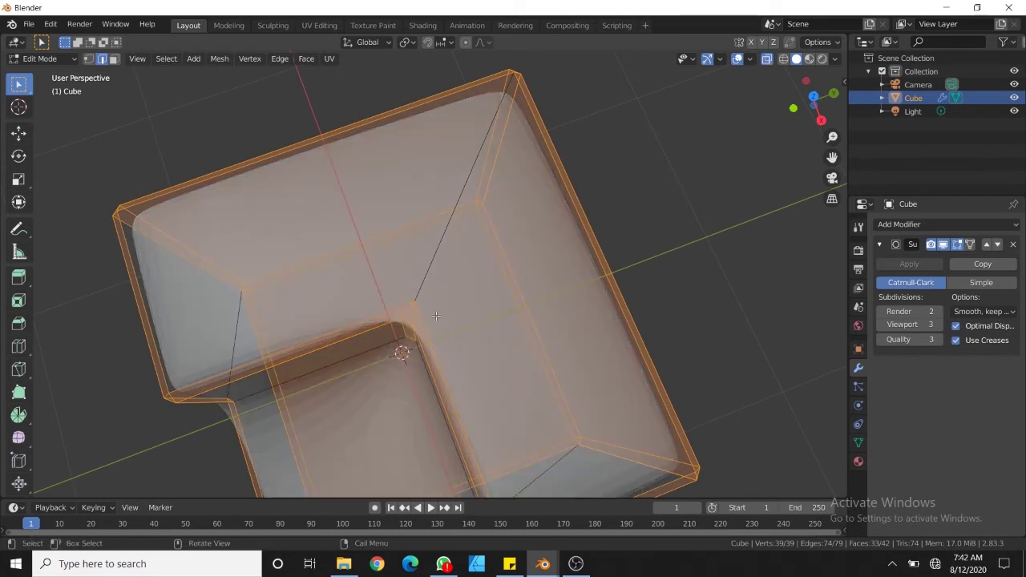
scroll(439, 310, "up", 1)
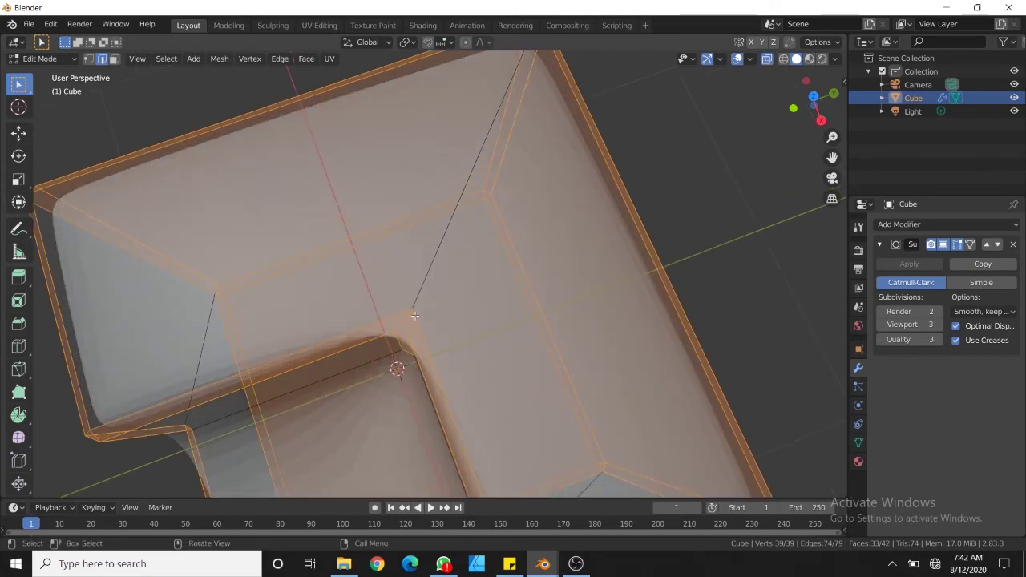
- Select only the vertex at the notch's top inner corner and apply a vertex-only bevel with an offset of about 0.040 m
key("1")
key("alt+a")
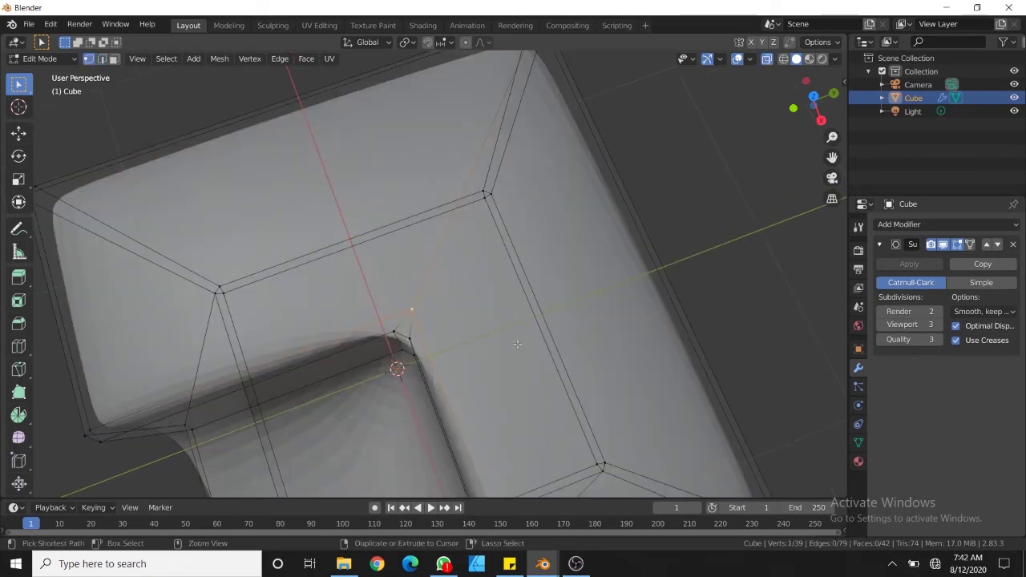
middle_click_drag(517, 344, 515, 268)
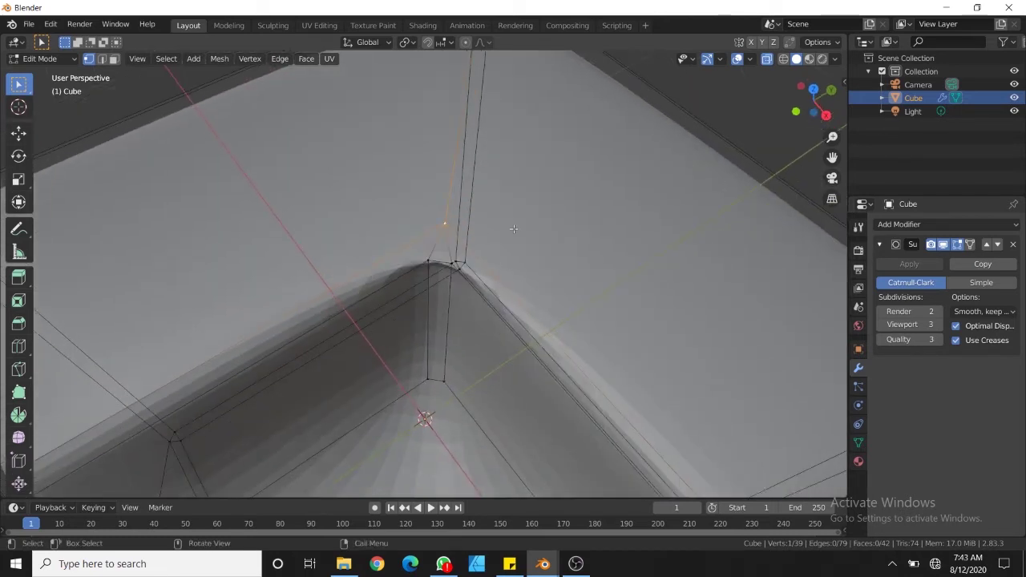
key("ctrl+shift+b")
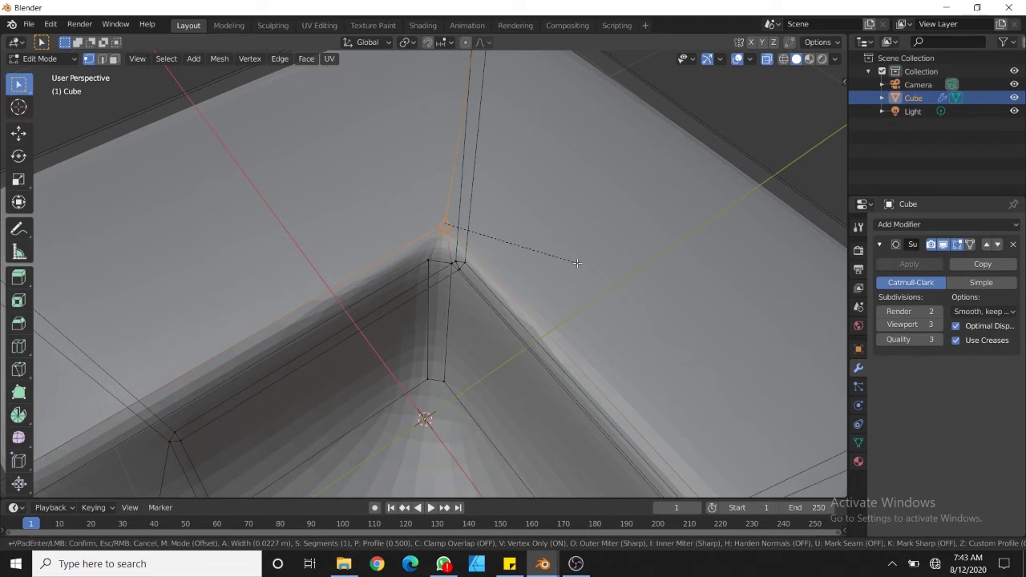
left_click(583, 266)
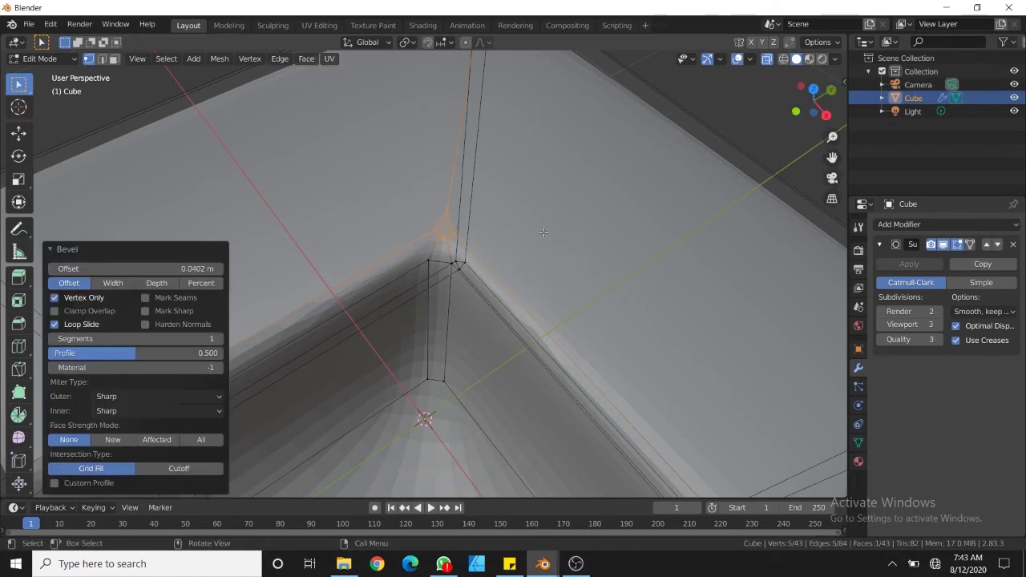
- Merge the two adjacent vertices on one side of the beveled corner vertex, using At Center
middle_click_drag(544, 233, 400, 241)
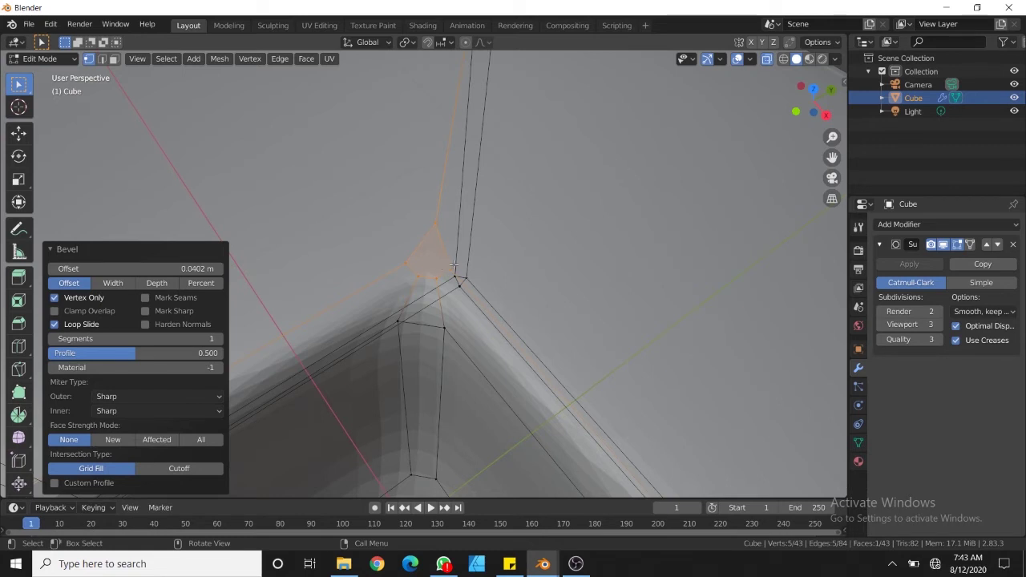
left_click(400, 260)
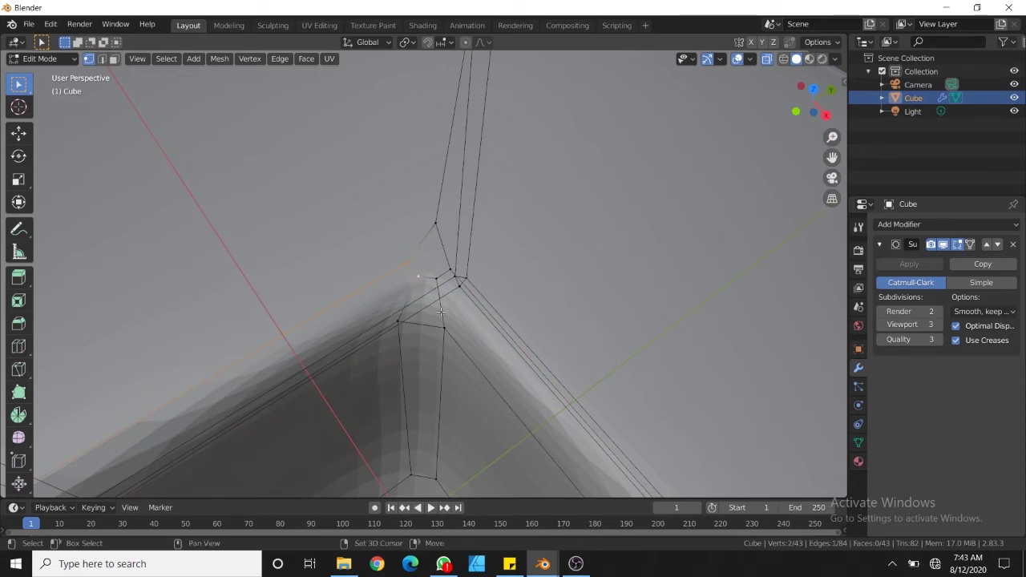
key("m")
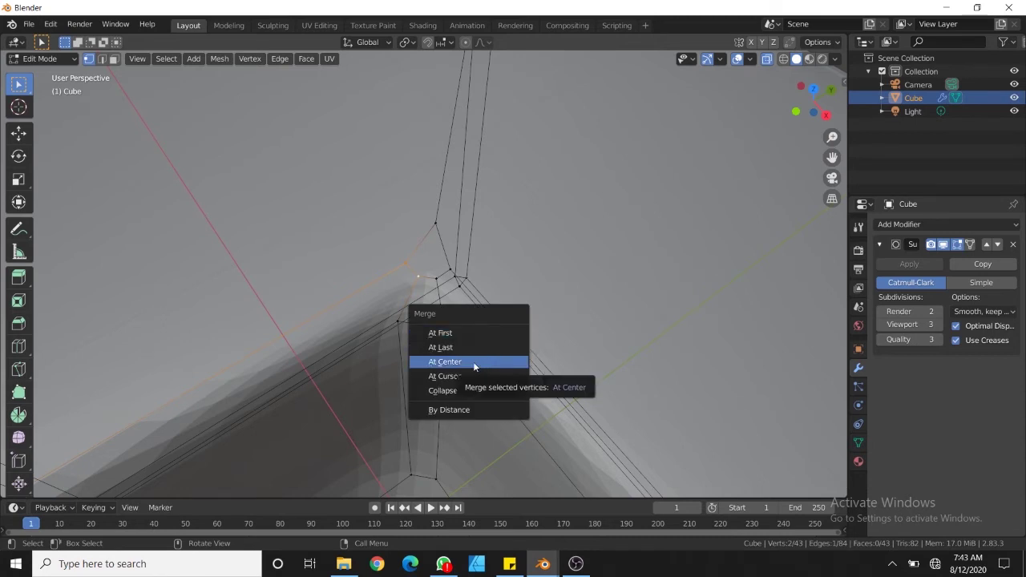
left_click(473, 362)
- Merge the matching vertex pair on the corner's other side At Center and check the smoothed shape in Object Mode
left_click(445, 264, "shift")
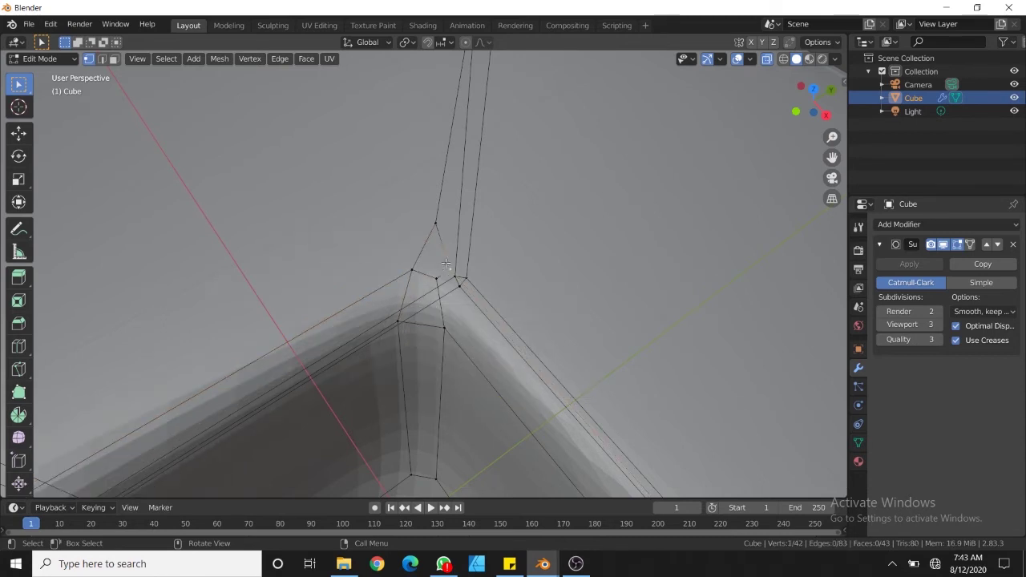
key("m")
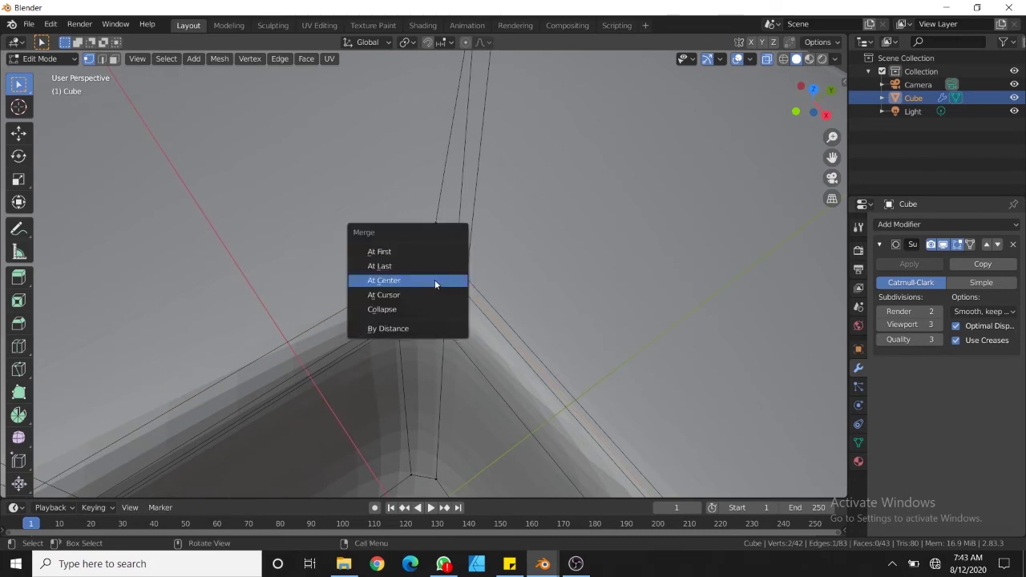
left_click(434, 280)
middle_click_drag(435, 280, 547, 303)
scroll(500, 281, "down", 5)
key("Tab")
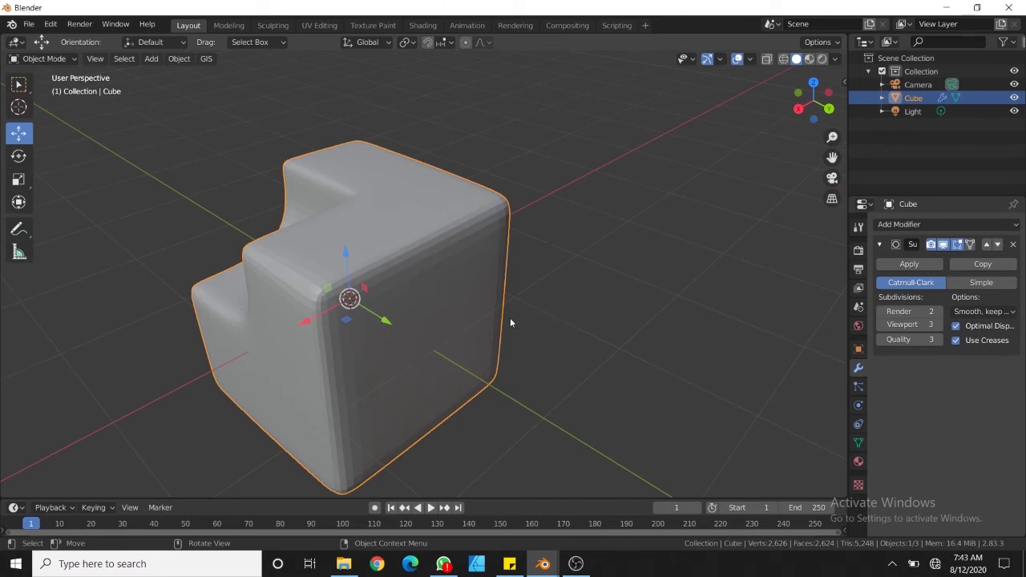
key("Tab")
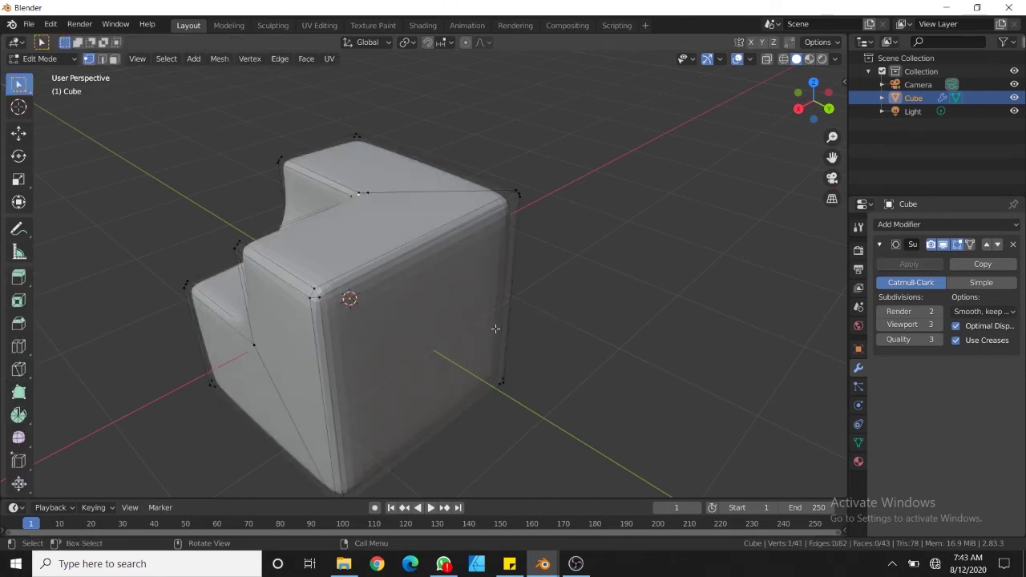
- Add a 2 m cube in Object Mode and move it about 1.42 m along Y out of the notched block
key("Tab")
key("shift+a")
mouse_move(456, 346)
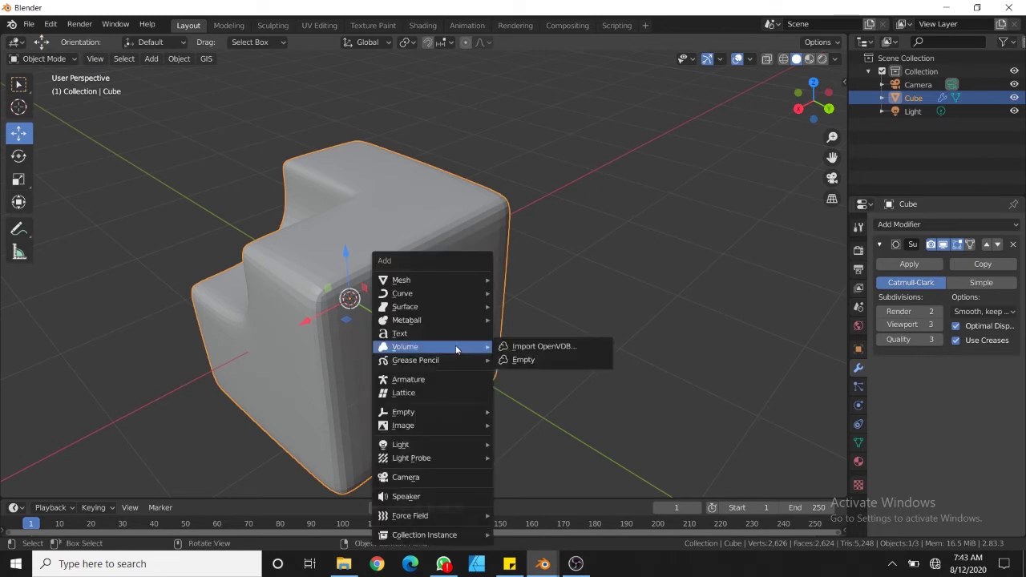
mouse_move(452, 280)
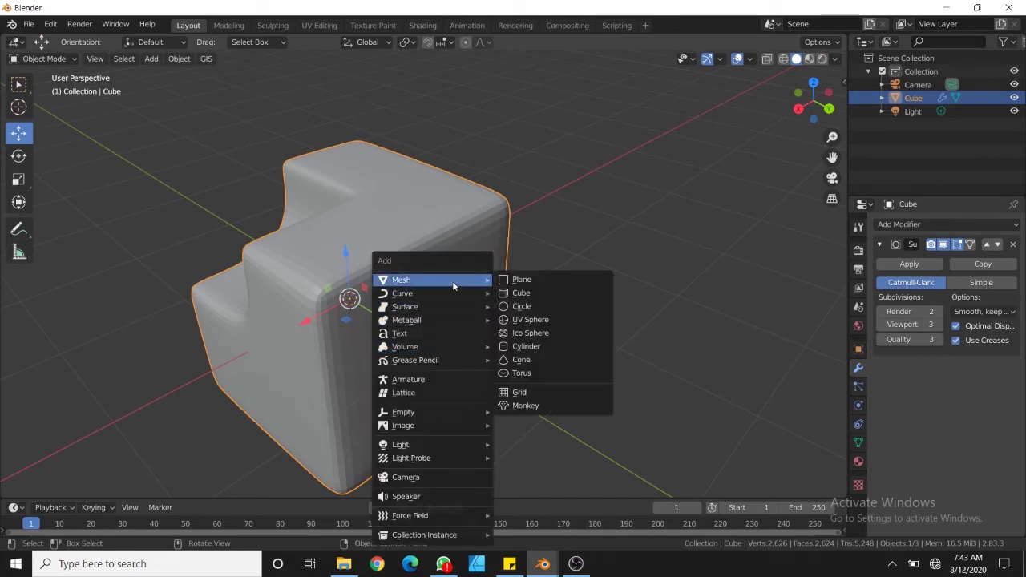
left_click(521, 293)
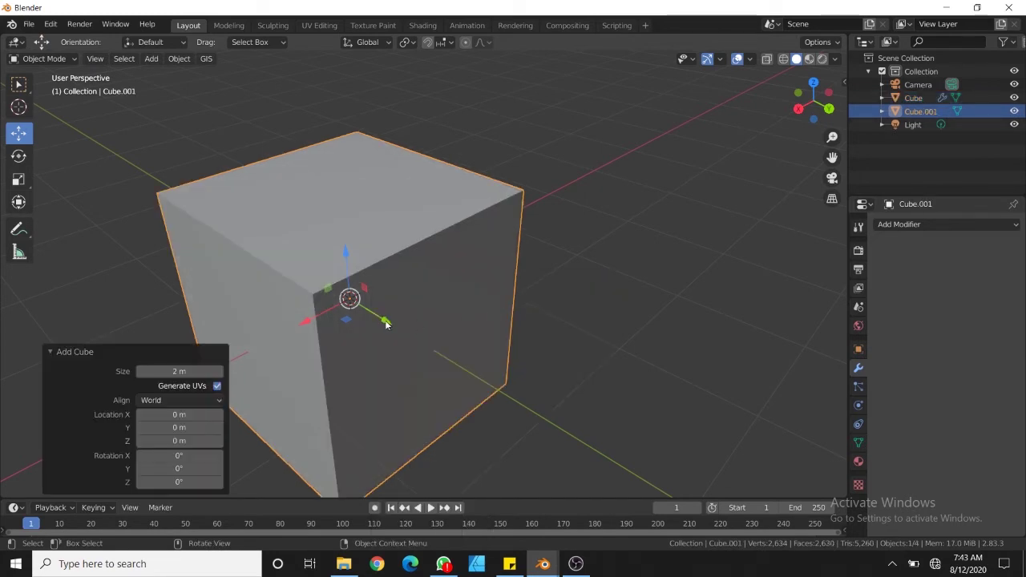
left_click_drag(385, 323, 656, 375)
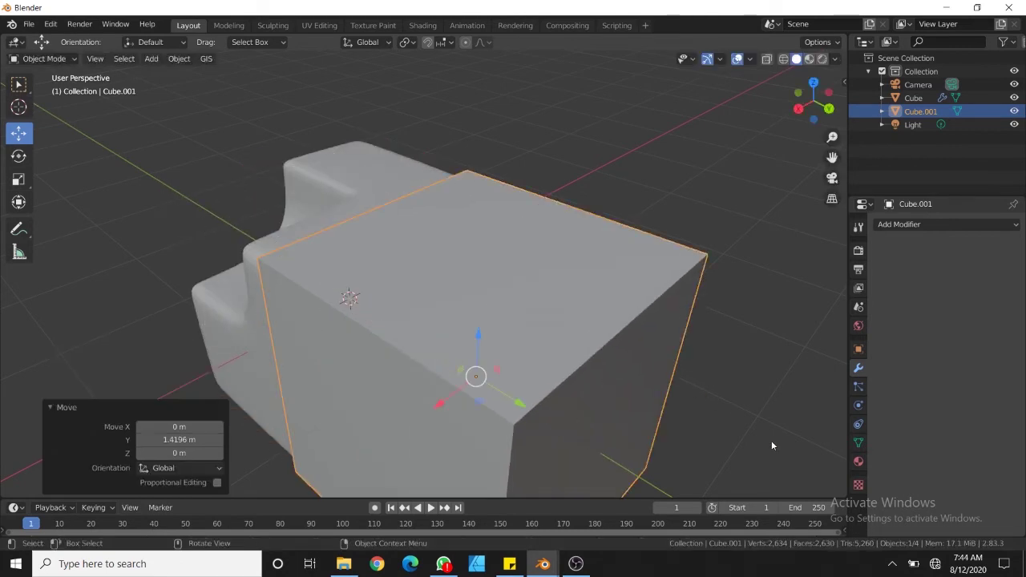
- Scale the new cube down, move it about -0.235 m along Y into the block's face, and view it from the back
key("s")
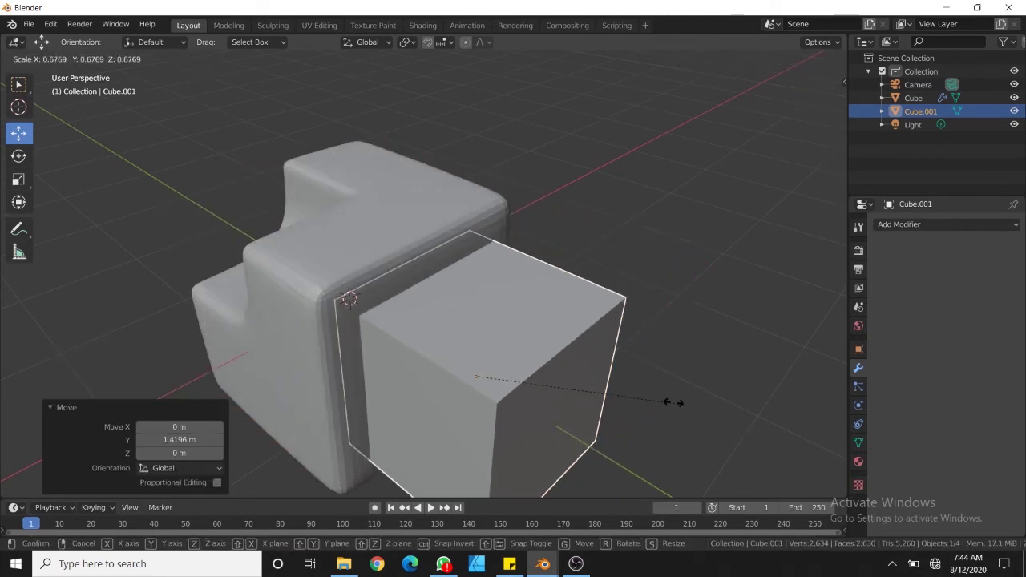
left_click(586, 381)
middle_click_drag(586, 384, 515, 452)
left_click_drag(516, 454, 487, 430)
left_click(828, 112)
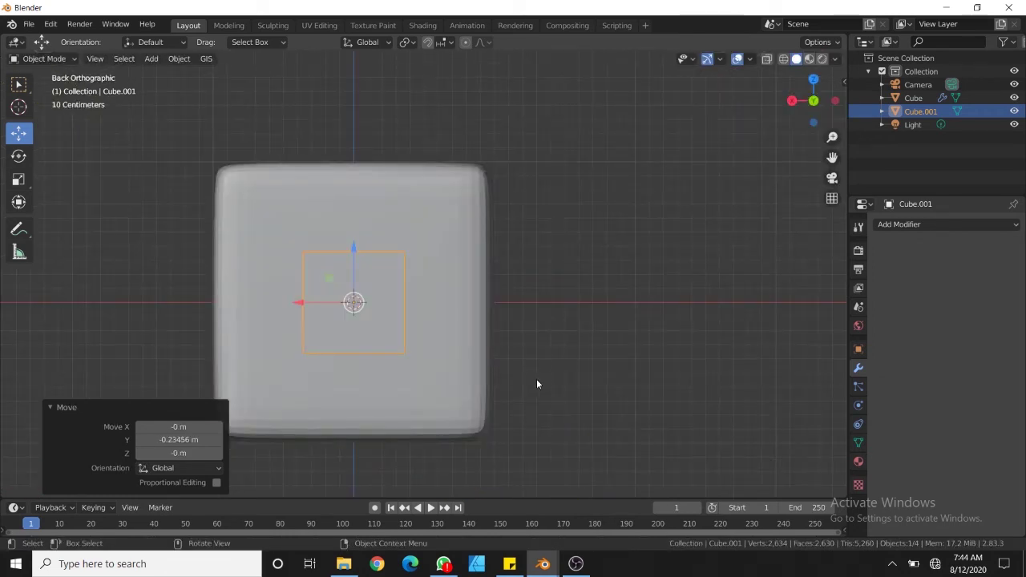
- Scale the cutter cube by about 0.825 and again by about 0.985, and shift it about -0.019 m along Y
key("s")
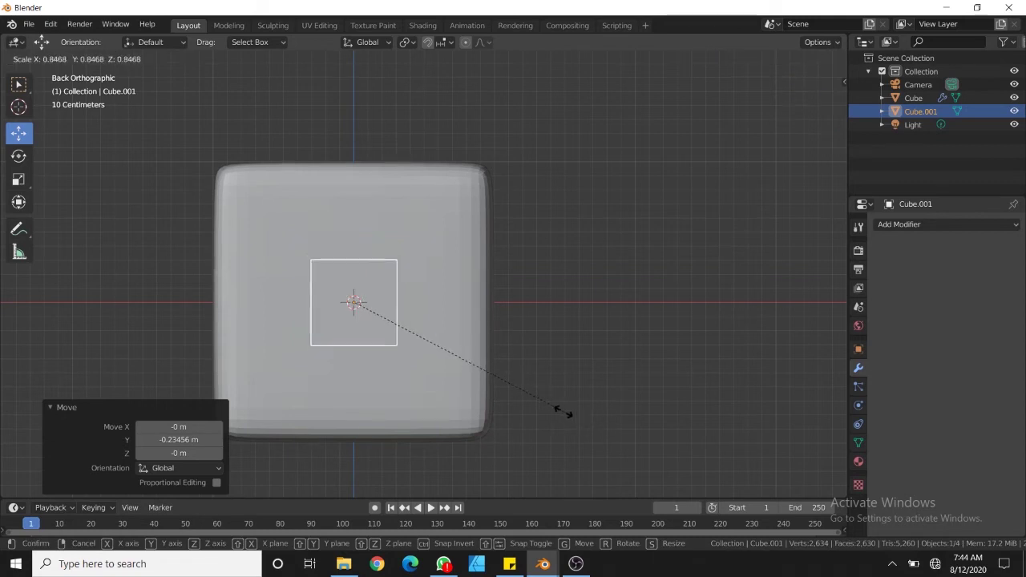
left_click(558, 411)
middle_click_drag(470, 366, 532, 421)
key("s")
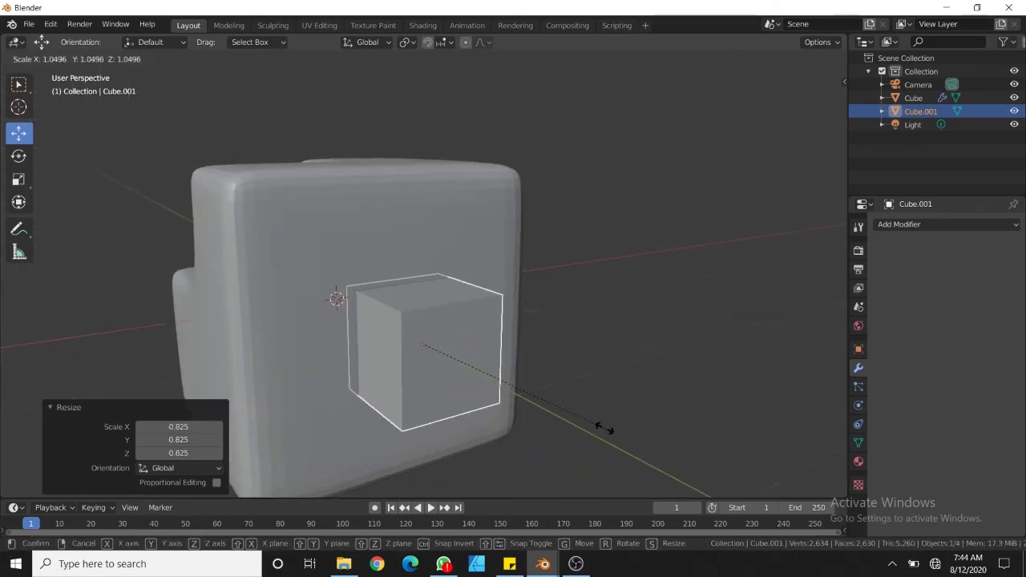
left_click(606, 428)
middle_click_drag(579, 394, 595, 407)
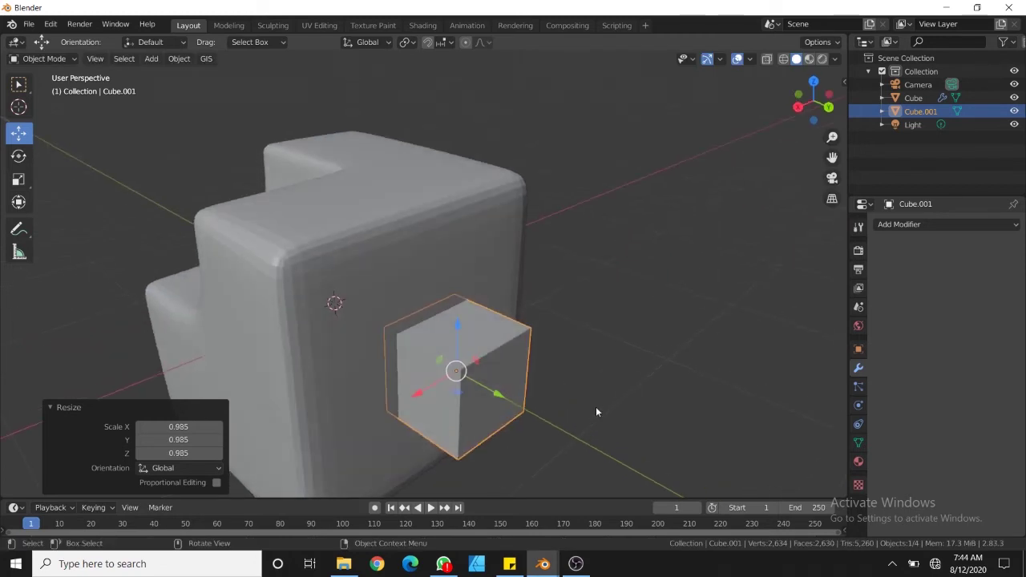
key("g")
left_click(473, 373)
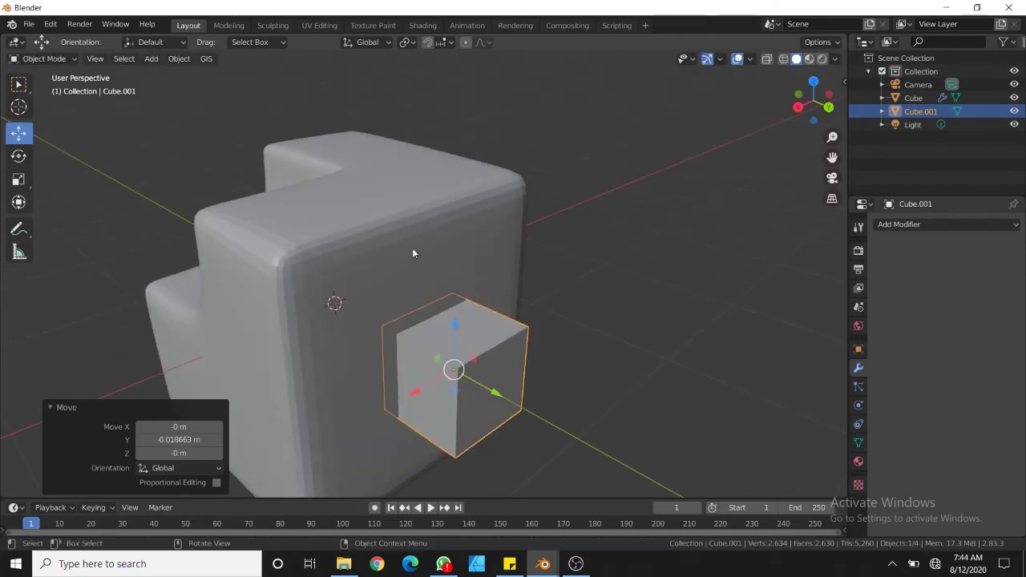
- Add a Boolean modifier to the notched block, using Difference with the small cube as the object
left_click(409, 229)
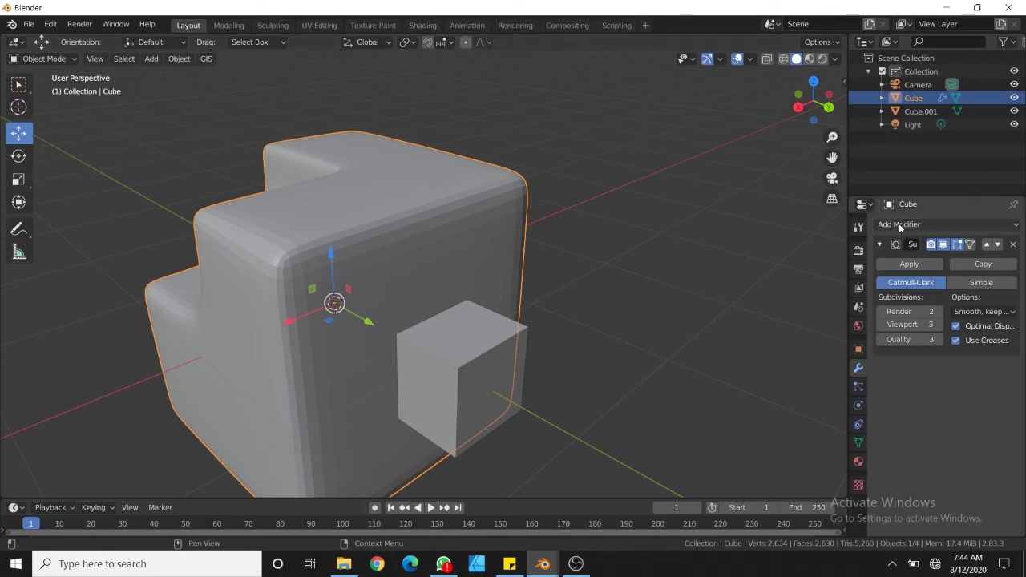
left_click(935, 225)
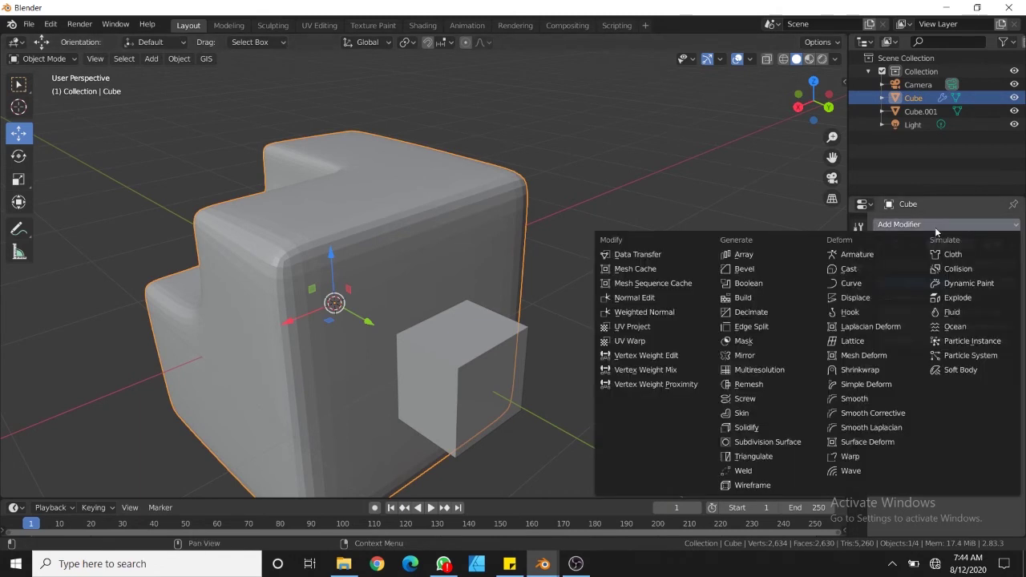
left_click(753, 284)
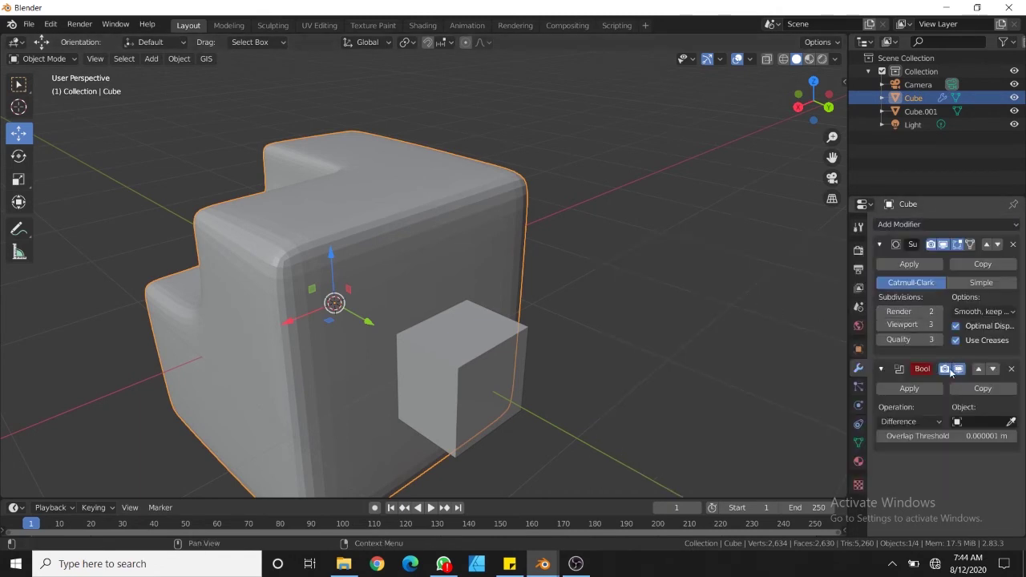
middle_click_drag(625, 345, 618, 311)
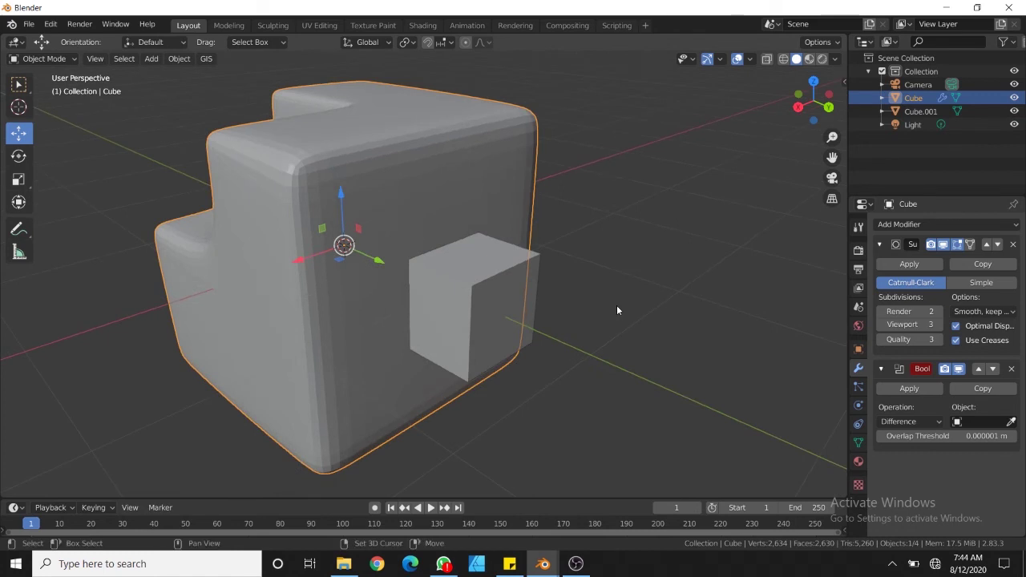
left_click(1011, 421)
left_click(469, 290)
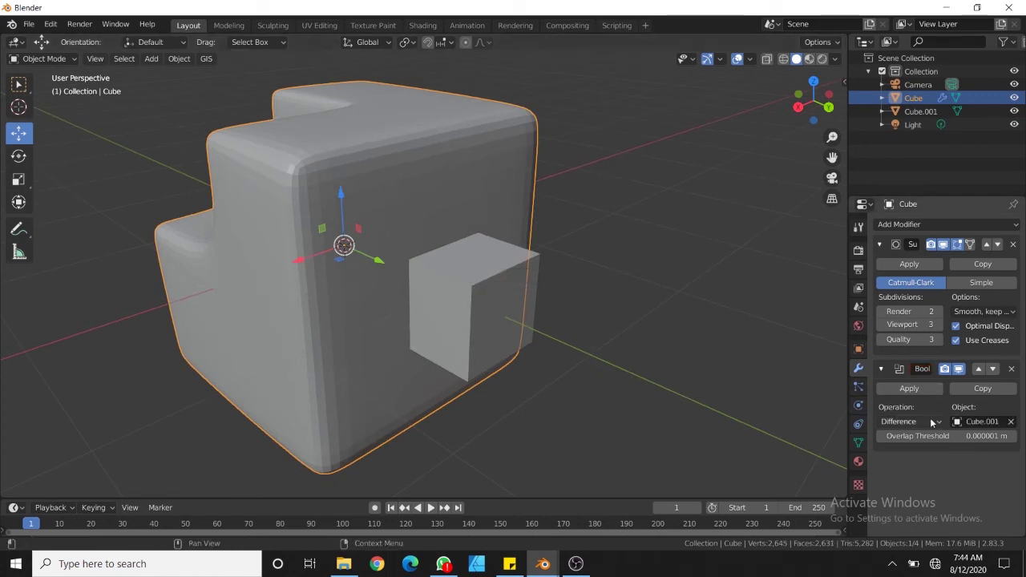
- Set the cutter cube's viewport display to Wire and nudge it slightly along Y farther into the block
left_click(476, 278)
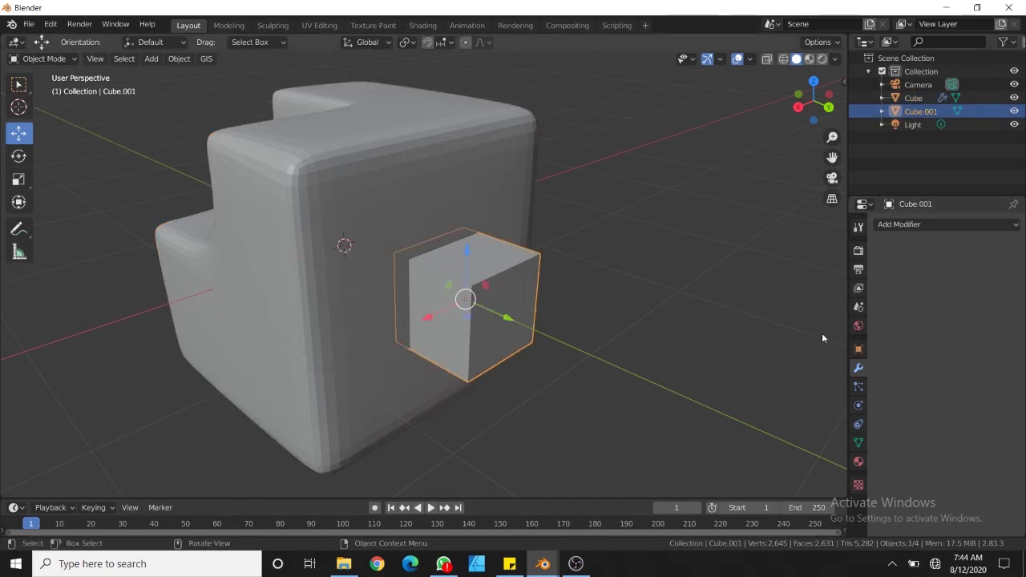
left_click(857, 349)
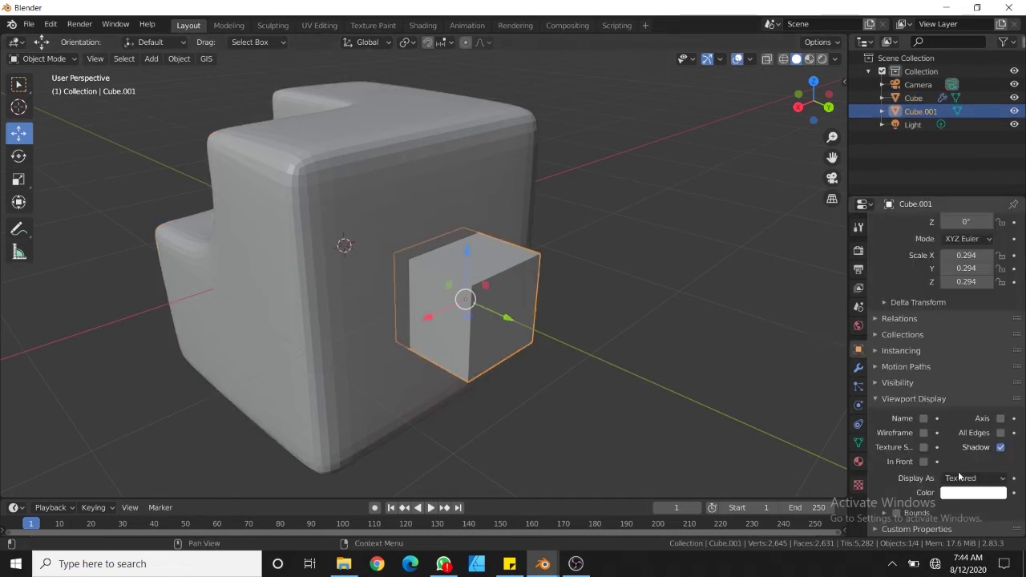
left_click(970, 478)
left_click(958, 449)
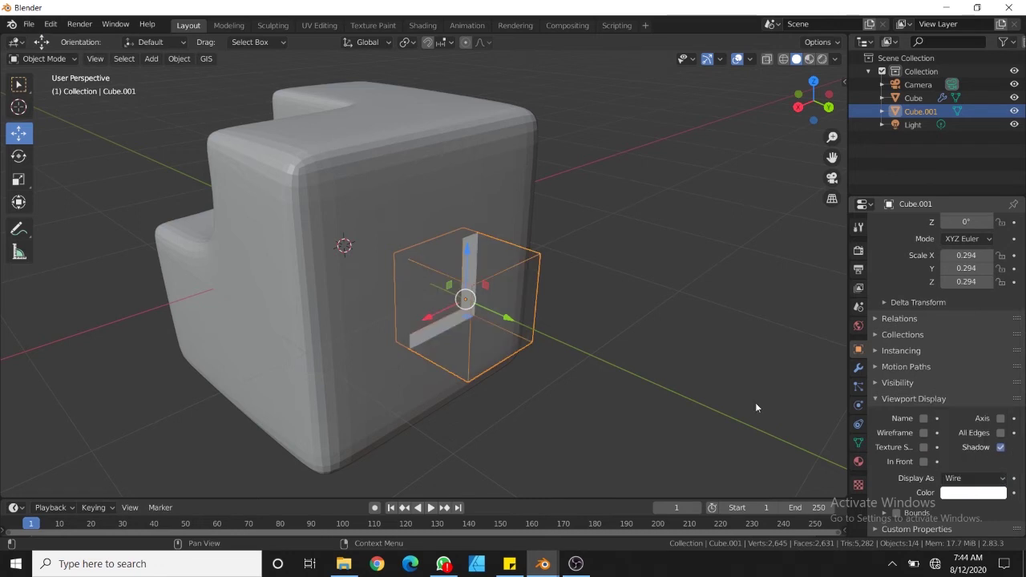
middle_click_drag(755, 407, 586, 366)
middle_click_drag(508, 366, 518, 369)
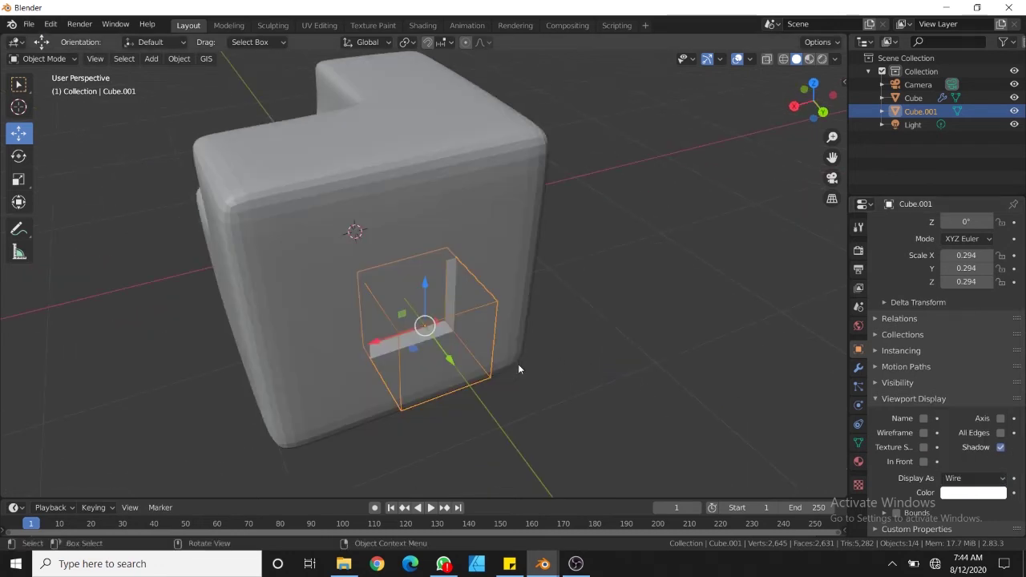
left_click_drag(449, 353, 486, 235)
- Apply the Boolean modifier on the notched block and delete the cutter cube
left_click(486, 234)
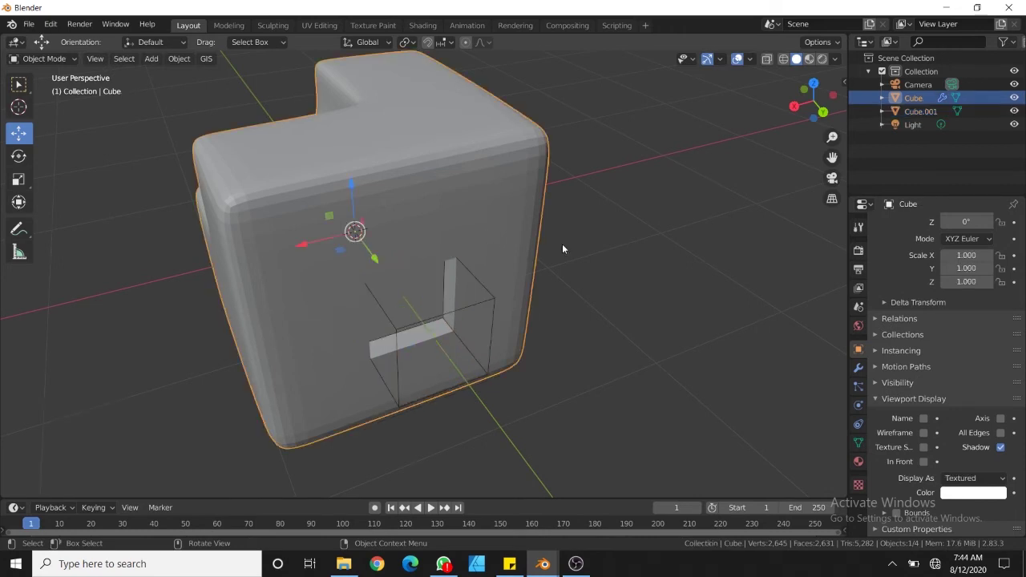
left_click(858, 368)
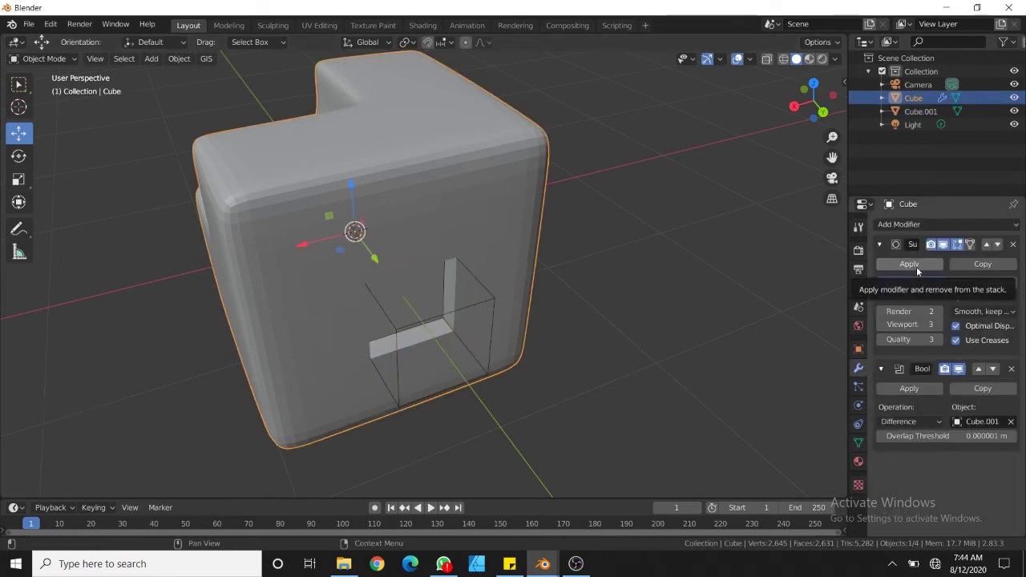
left_click(909, 389)
middle_click_drag(615, 349, 446, 283)
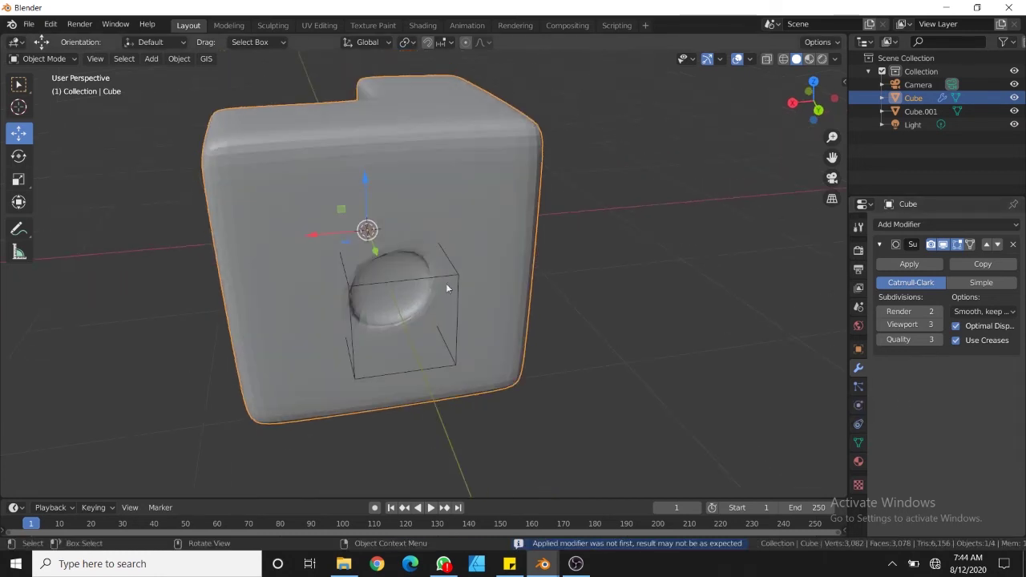
left_click(442, 272)
key("Delete")
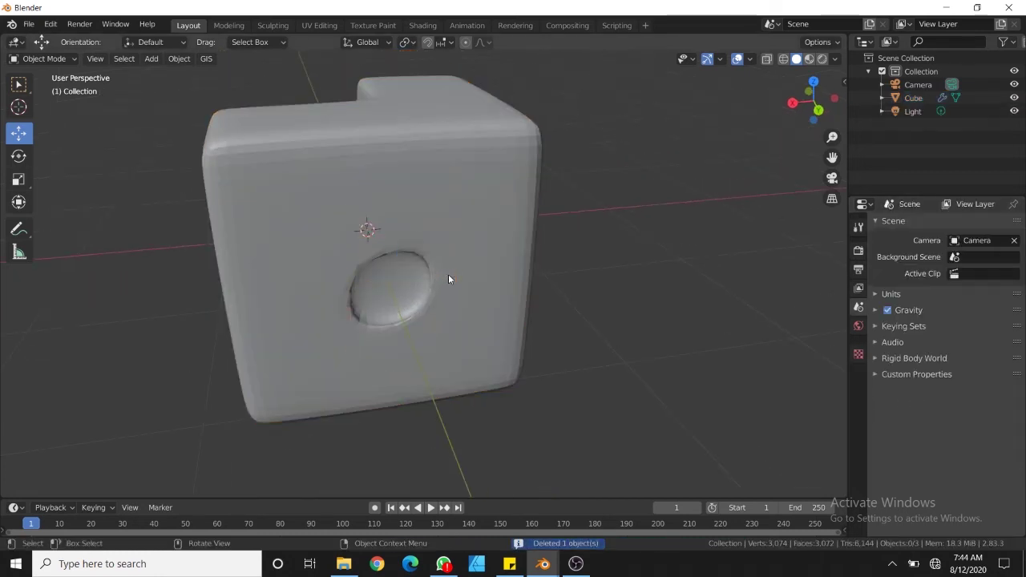
- Select the notched block and enter Edit Mode with the recessed face in back orthographic view
scroll(448, 275, "up", 5)
left_click(448, 275)
scroll(452, 254, "down", 2)
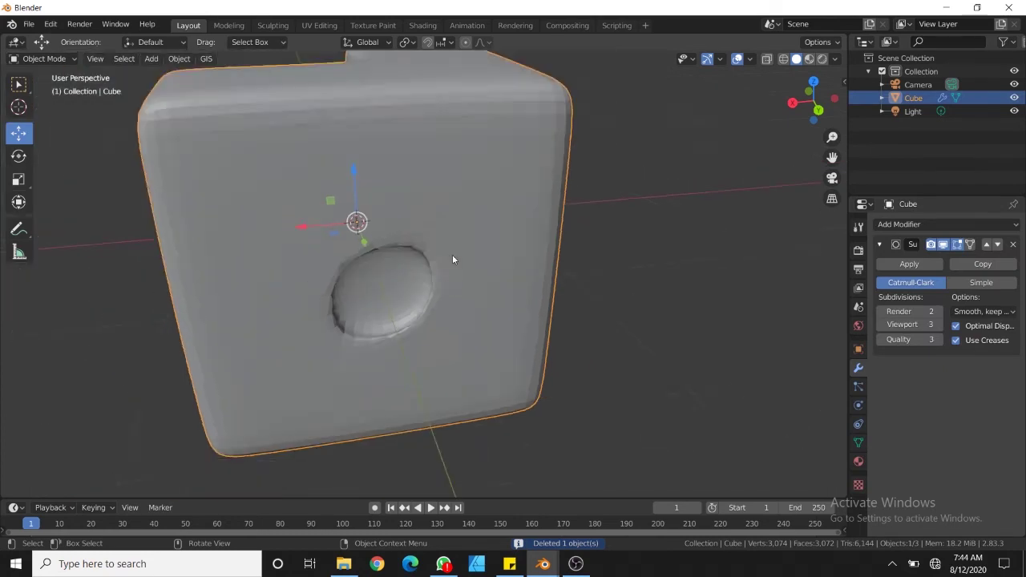
middle_click_drag(452, 259, 481, 228)
key("Tab")
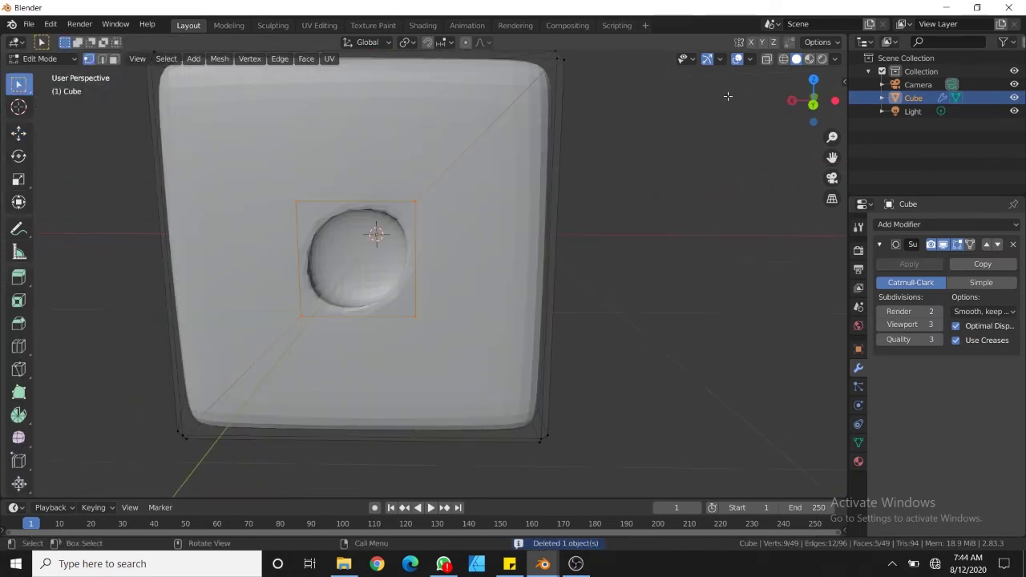
left_click(812, 103)
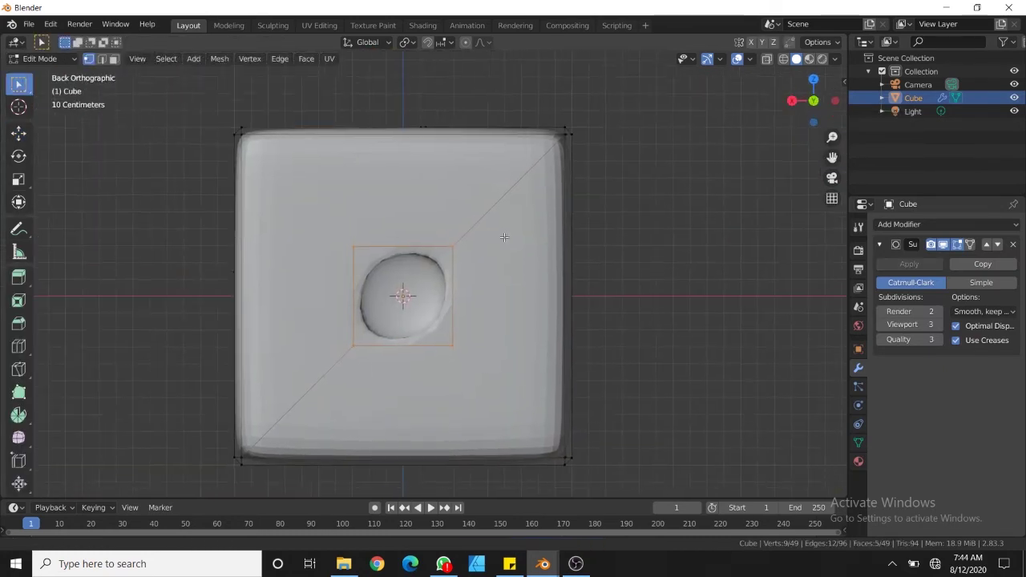
key("k")
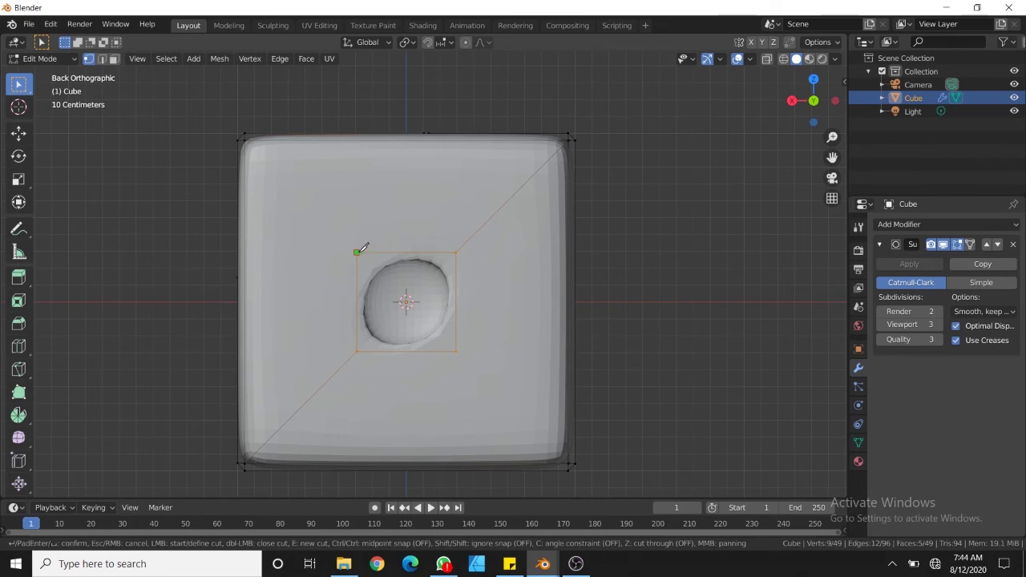
middle_click_drag(361, 250, 747, 137)
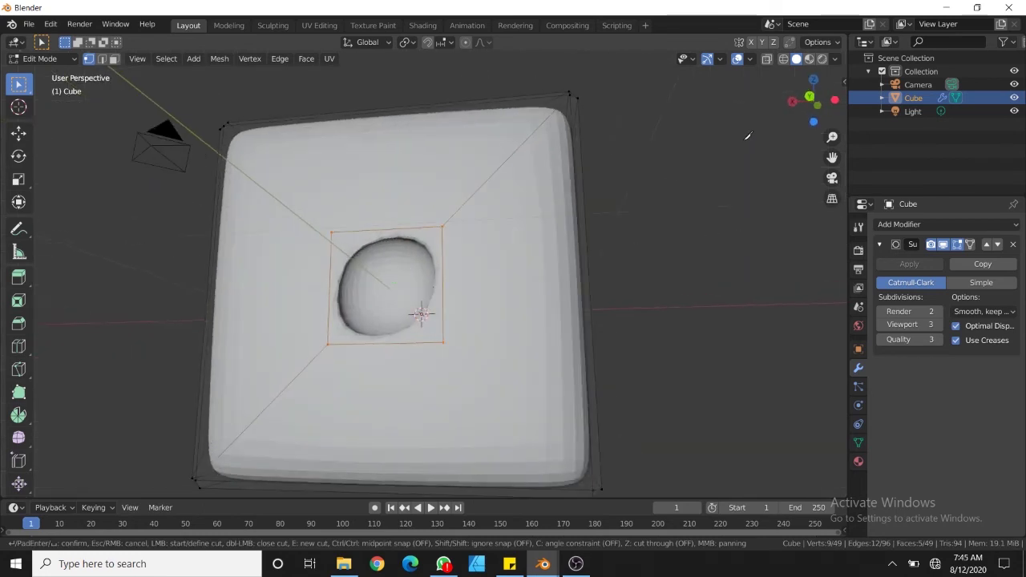
key("Escape")
left_click(811, 96)
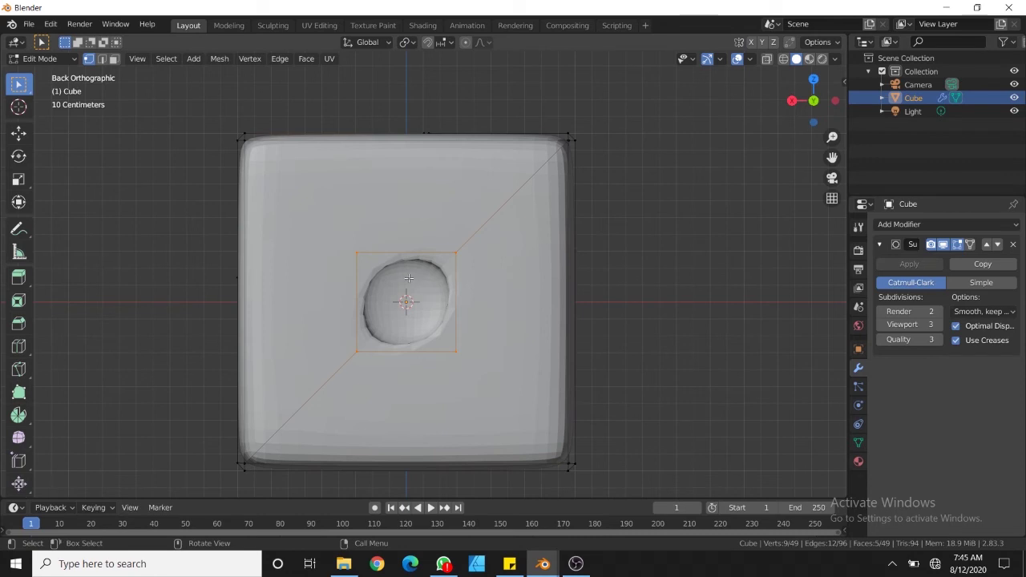
- Knife-cut diagonal edges from the square recess's two unconnected corners to the matching outer corners of the face
key("k")
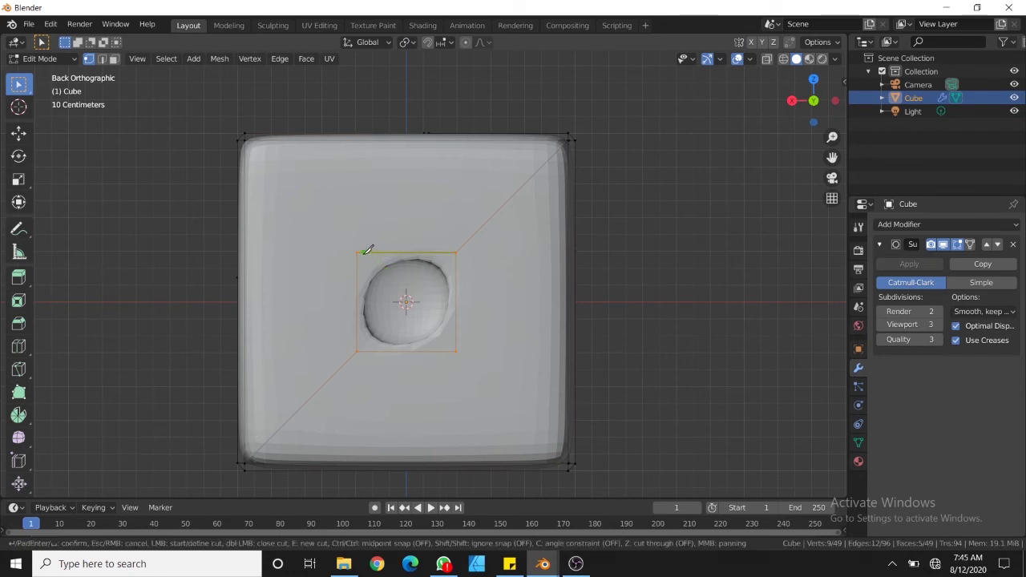
left_click(357, 252)
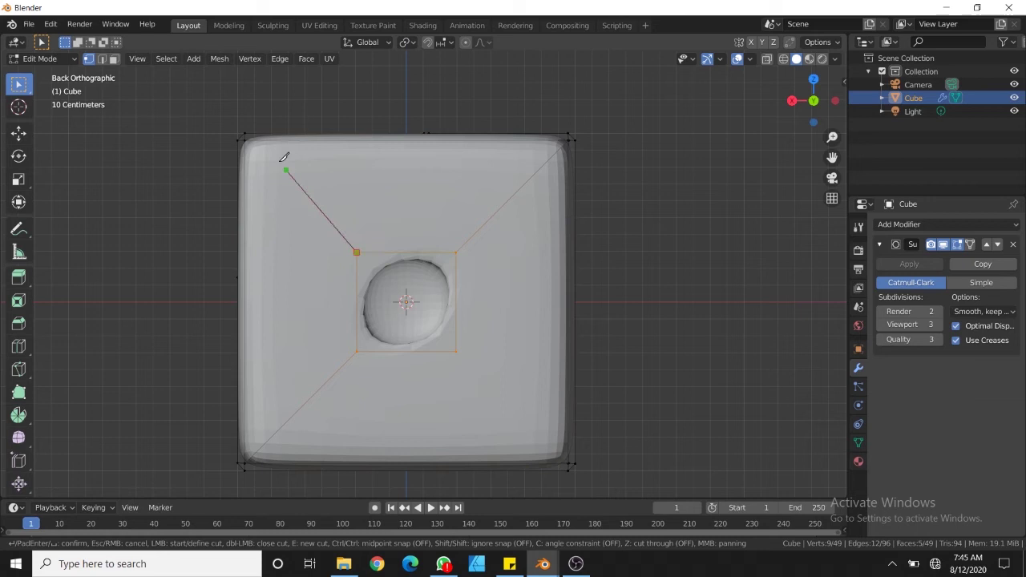
left_click(245, 139)
key("Return")
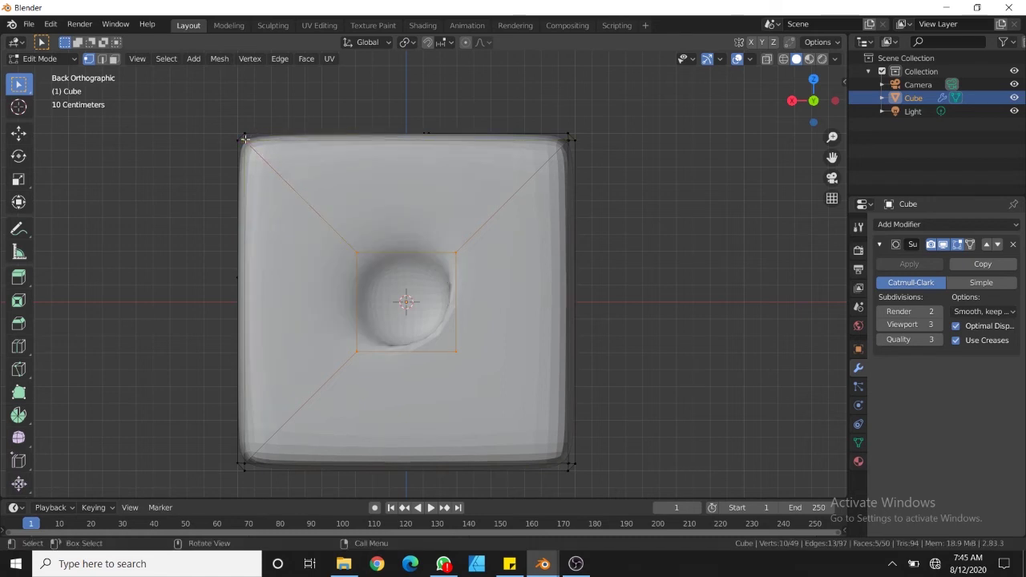
key("k")
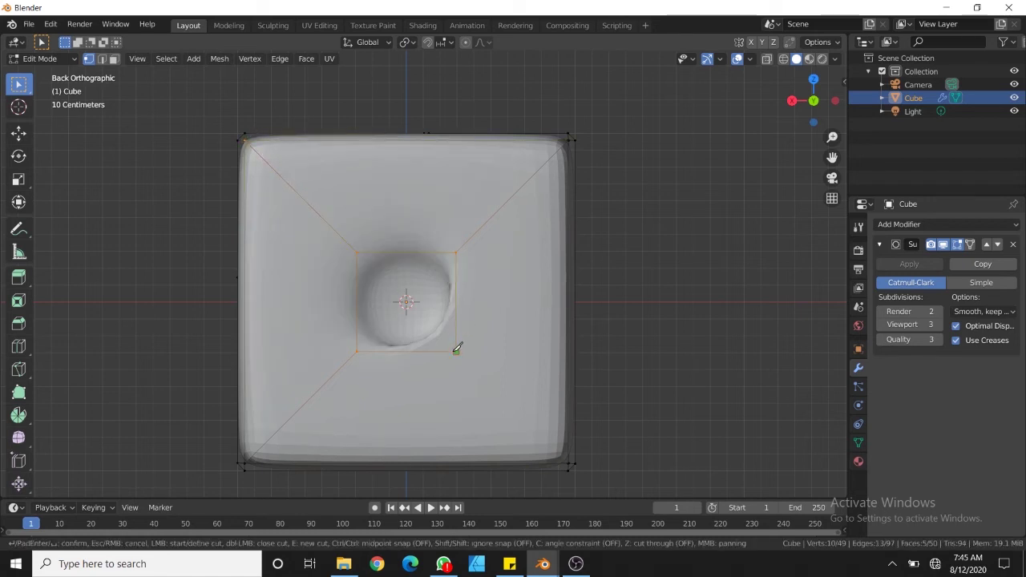
left_click(456, 350)
left_click(567, 462)
key("Return")
- Select the edge loop around the square recess's opening in edge selection mode with X-ray display enabled
key("Tab")
middle_click_drag(468, 345, 385, 235)
key("Tab")
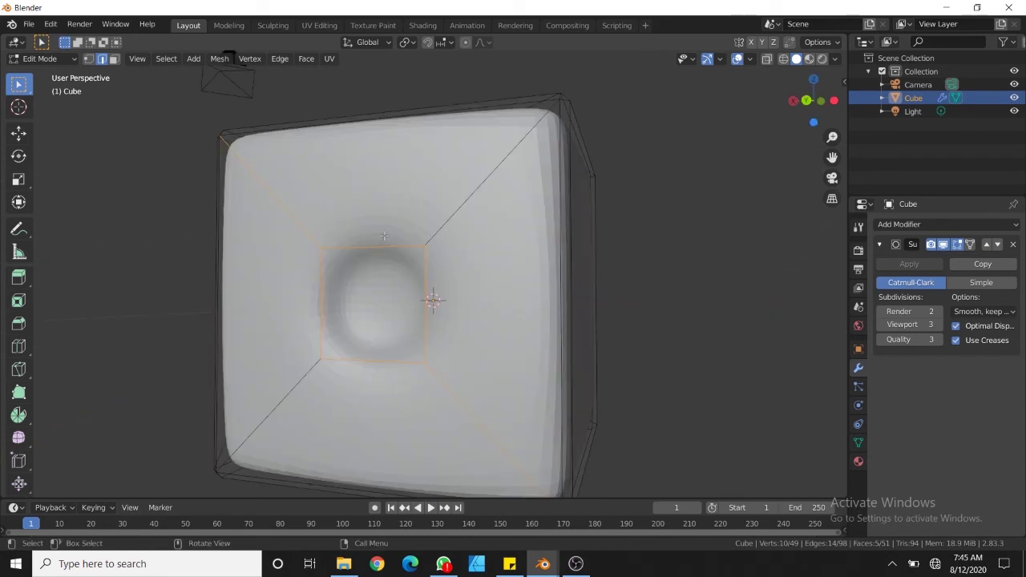
left_click(393, 250)
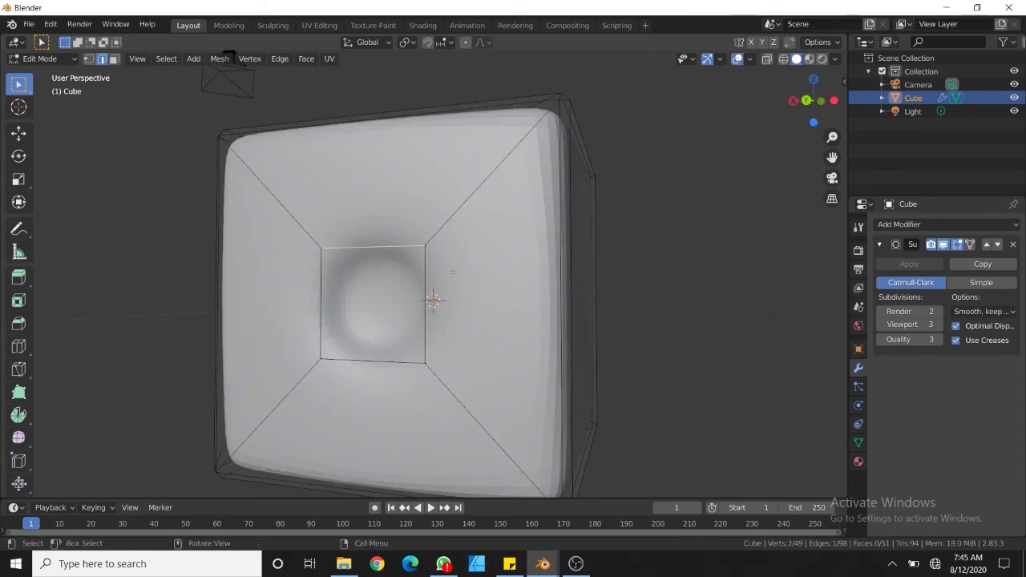
middle_click_drag(453, 273, 446, 292)
scroll(443, 284, "down", 2)
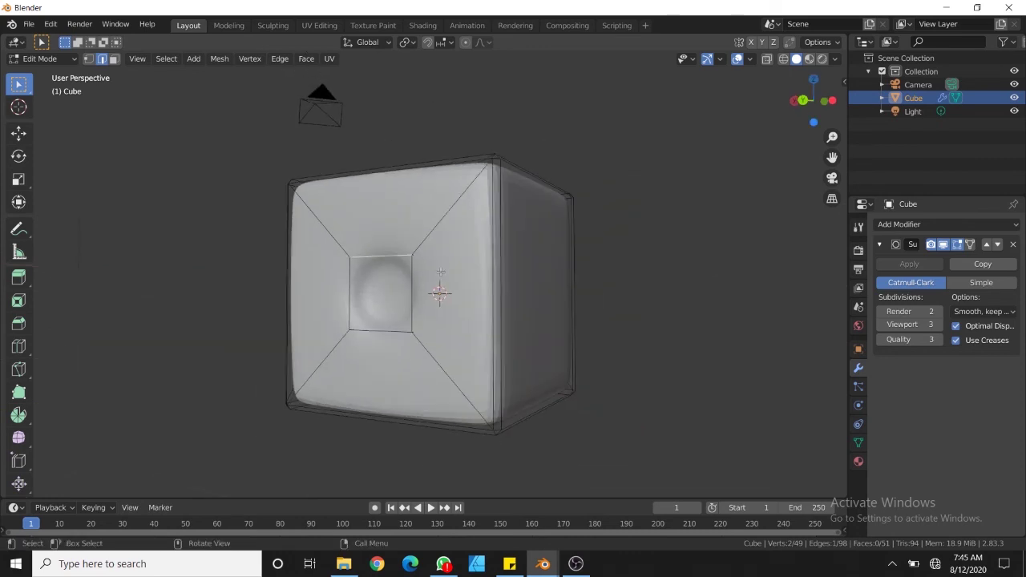
key("alt+z")
middle_click_drag(440, 273, 398, 240)
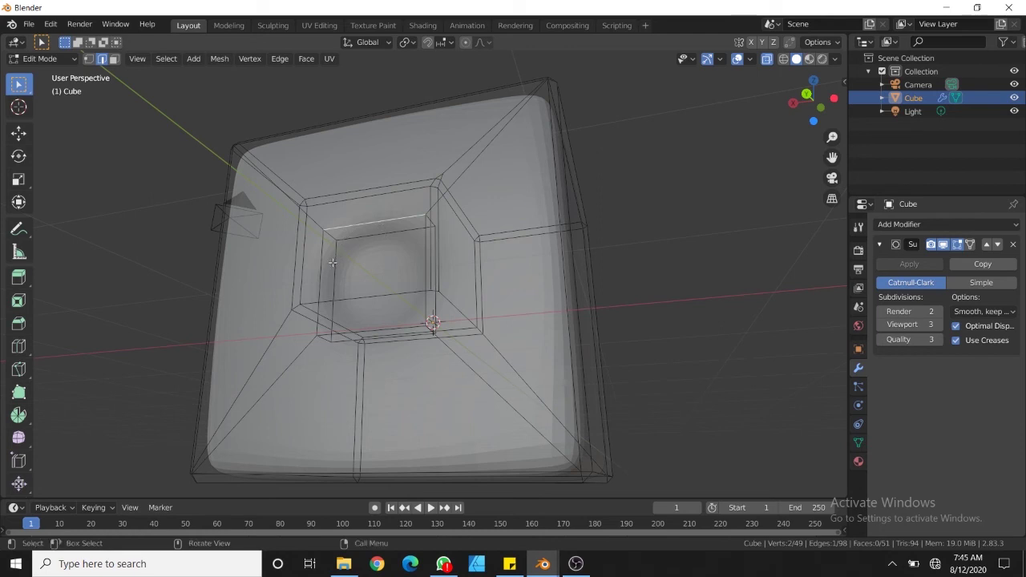
mouse_move(328, 312)
middle_mouse_down()
mouse_move(393, 292)
mouse_move(313, 300)
middle_mouse_up()
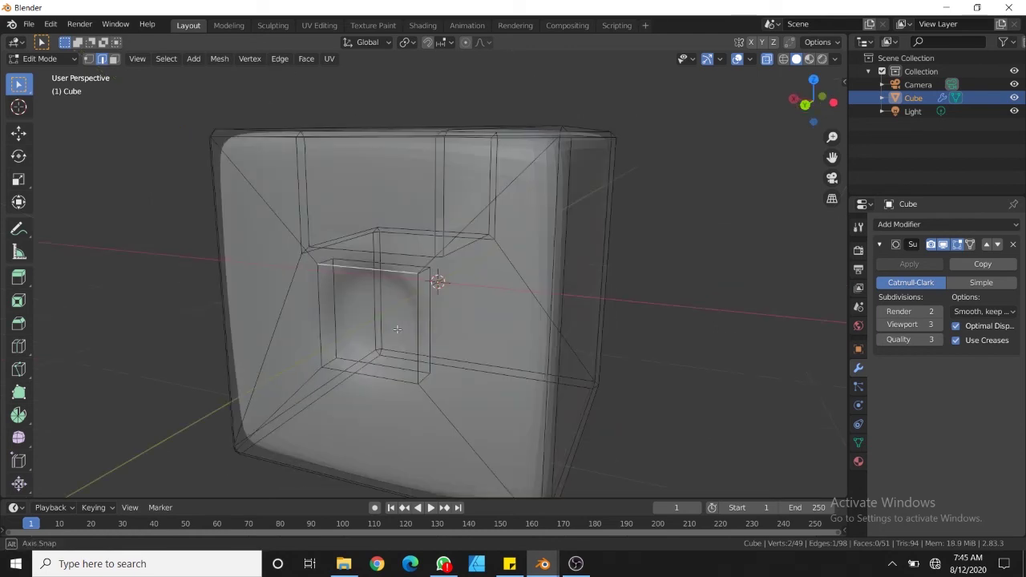
left_click(324, 311, "alt")
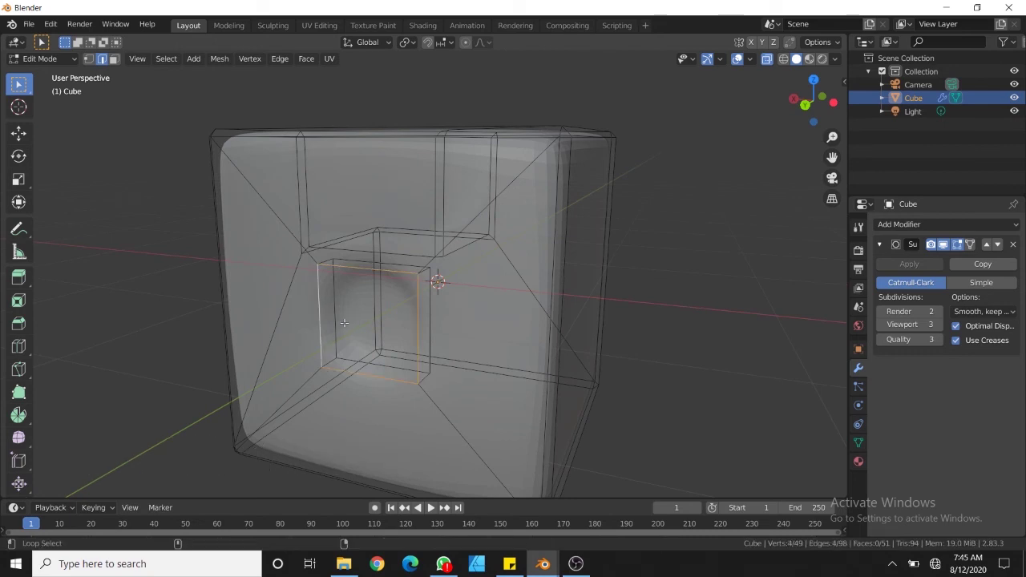
- Add the four edges of the recess floor to the selection and turn X-ray display off
left_click(344, 322, "shift")
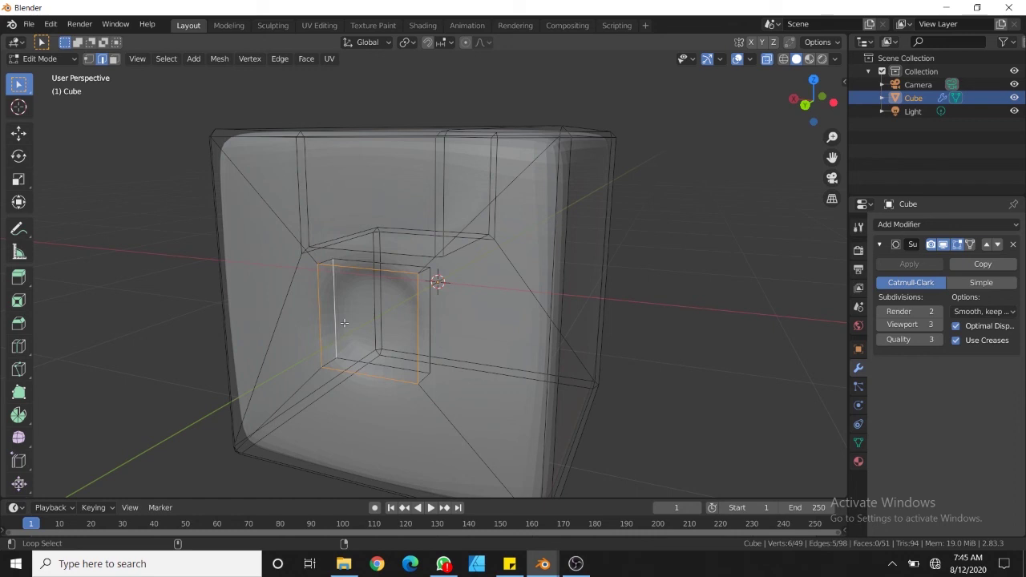
left_click(399, 367, "shift")
left_click(429, 312, "shift")
left_click(396, 266, "shift")
middle_click_drag(396, 266, 430, 297)
scroll(477, 306, "up", 2)
key("alt+z")
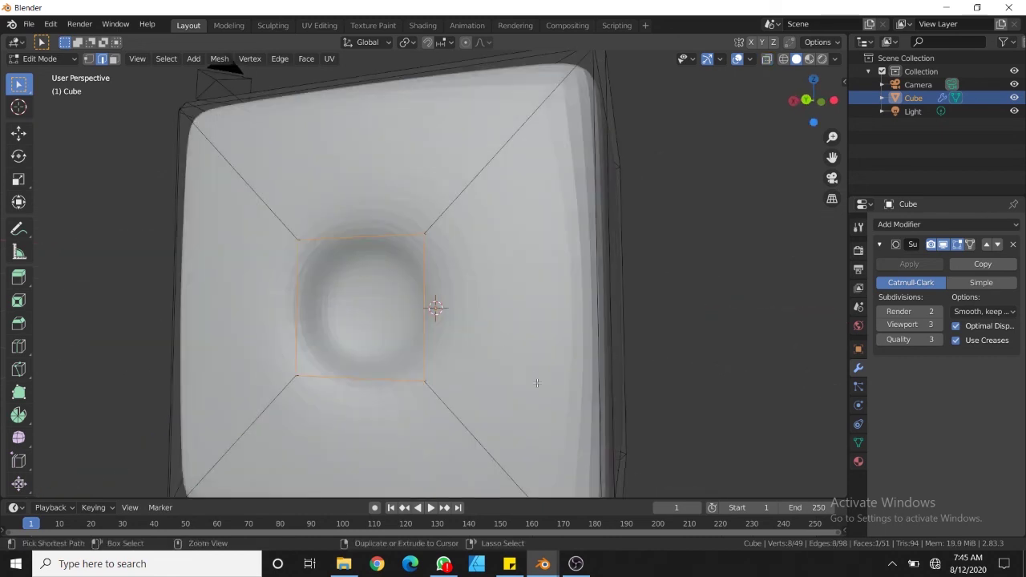
- Bevel the recess's selected rim and floor edges with one segment and an offset of about 0.011 m
key("ctrl+b")
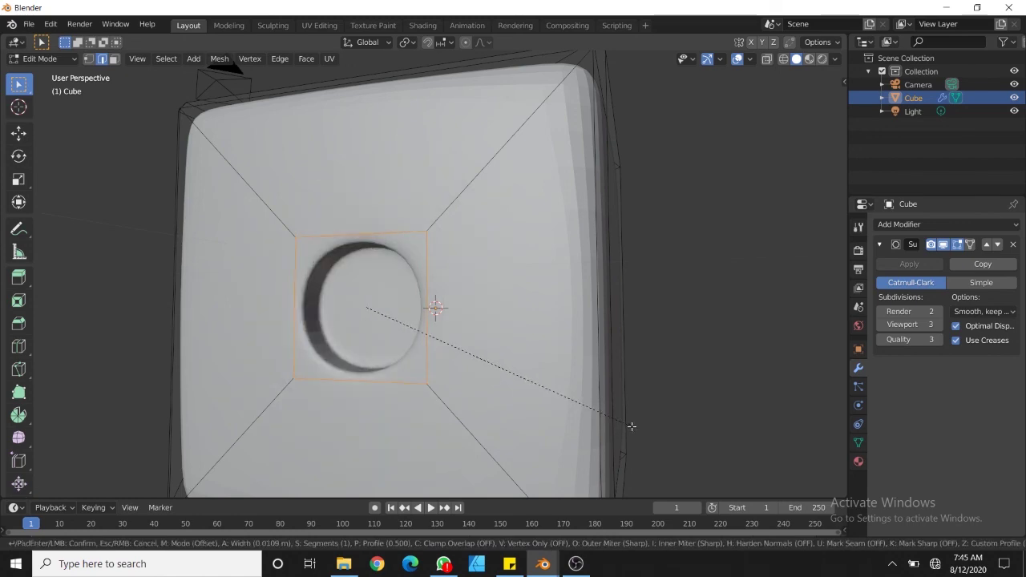
left_click(631, 427)
scroll(519, 404, "up", 4)
scroll(392, 381, "up", 2)
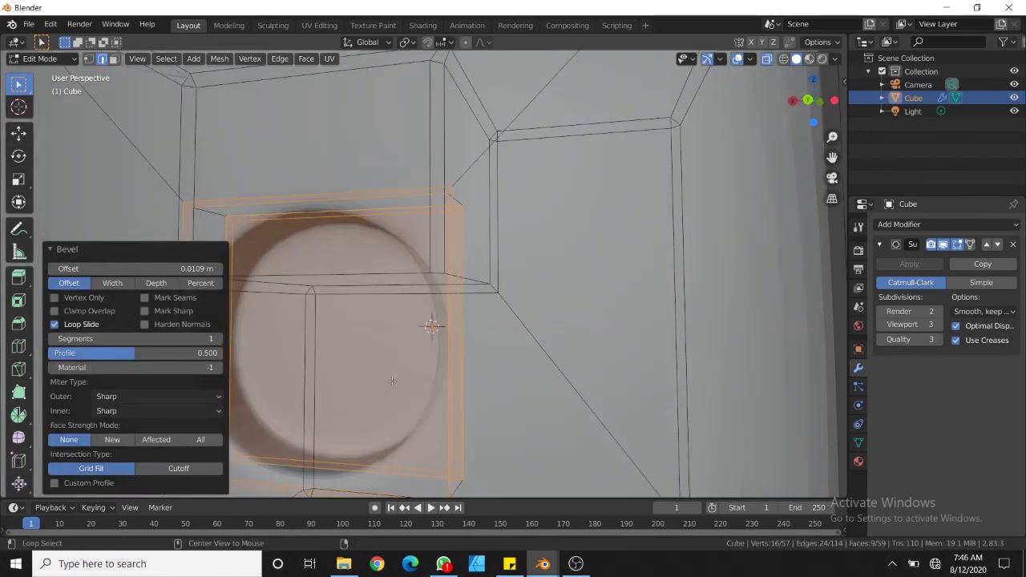
- Return to Object Mode, deselect the block, and view its smoothed recess and corner notch together
key("KP_1")
scroll(416, 305, "up", 1)
key("Tab")
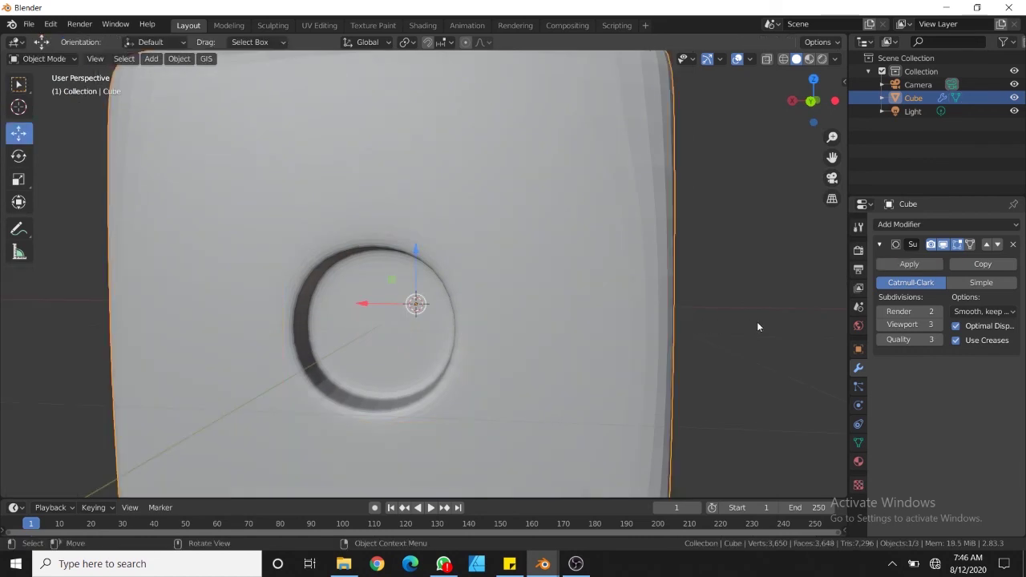
left_click(756, 321)
scroll(757, 321, "down", 4)
middle_click_drag(641, 346, 705, 385)
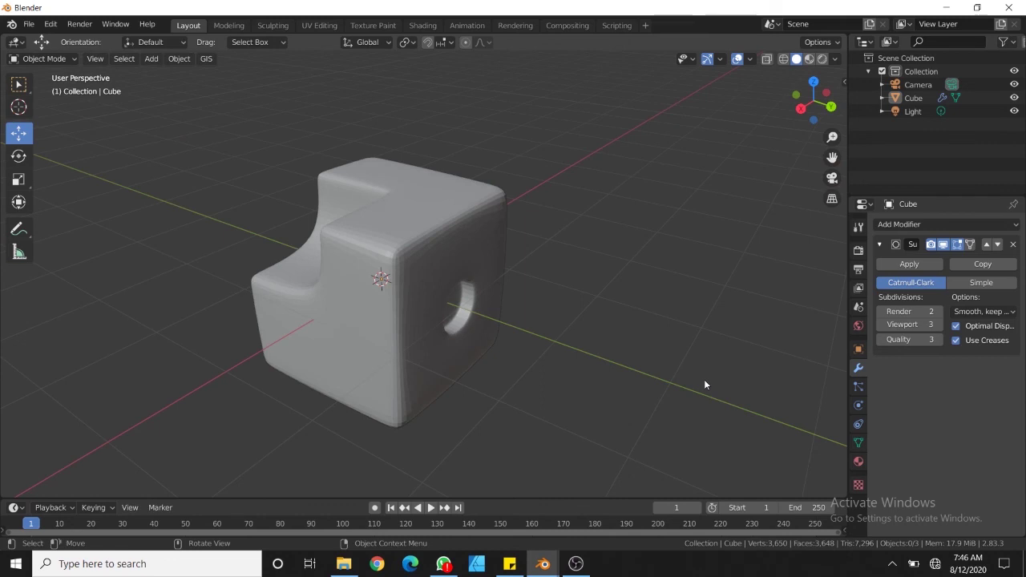